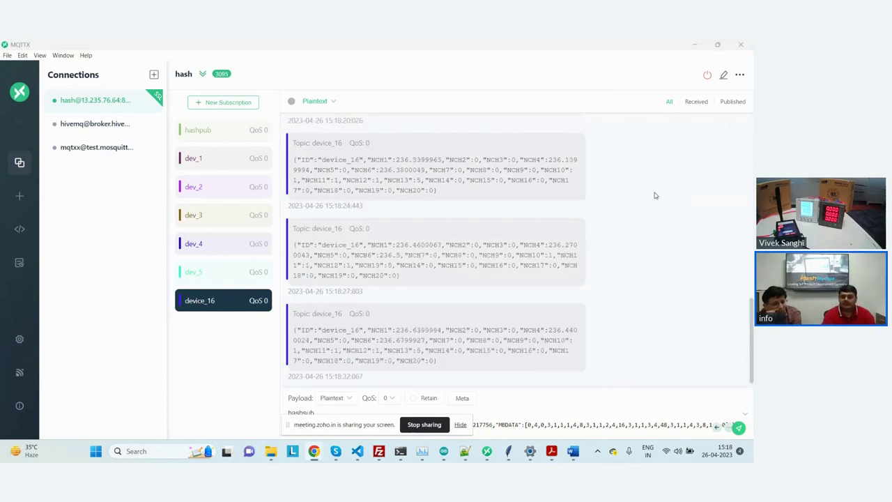
Clear the hash connection's message history and examine the NCH1 value in the incoming device_16 messages.
{"action": "left_click", "coordinate": [739, 75]}
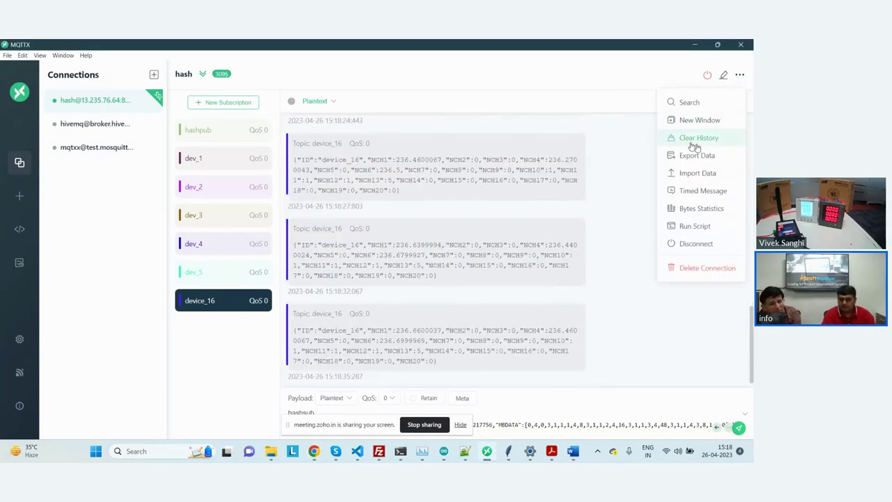
{"action": "left_click", "coordinate": [690, 137]}
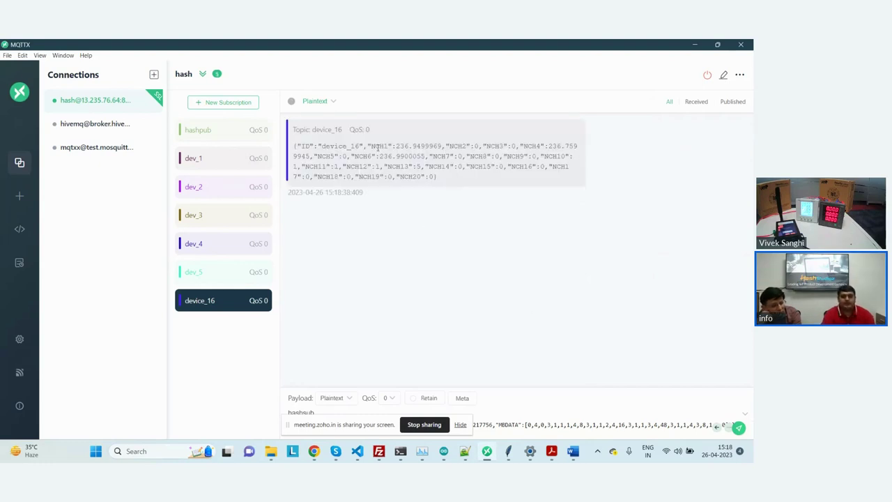
{"action": "left_click_drag", "start_coordinate": [376, 147], "coordinate": [446, 147]}
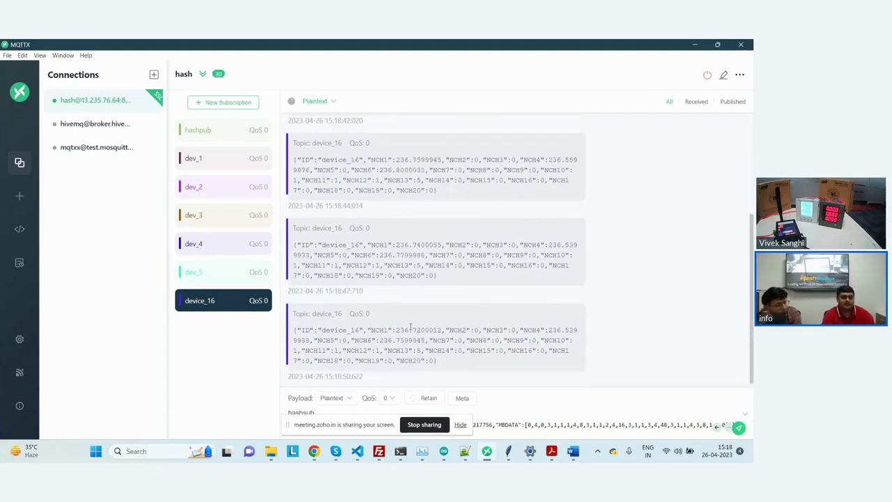
{"action": "double_click", "coordinate": [410, 330]}
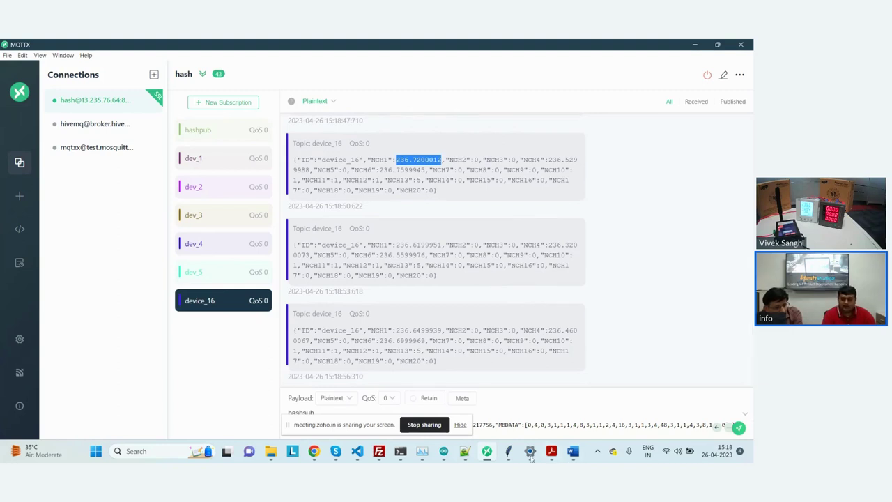
Switch to the HSTPL Configurator, review the register counts of SL1 to SL3, and compare them with the MQTTX messages.
{"action": "left_click", "coordinate": [508, 451]}
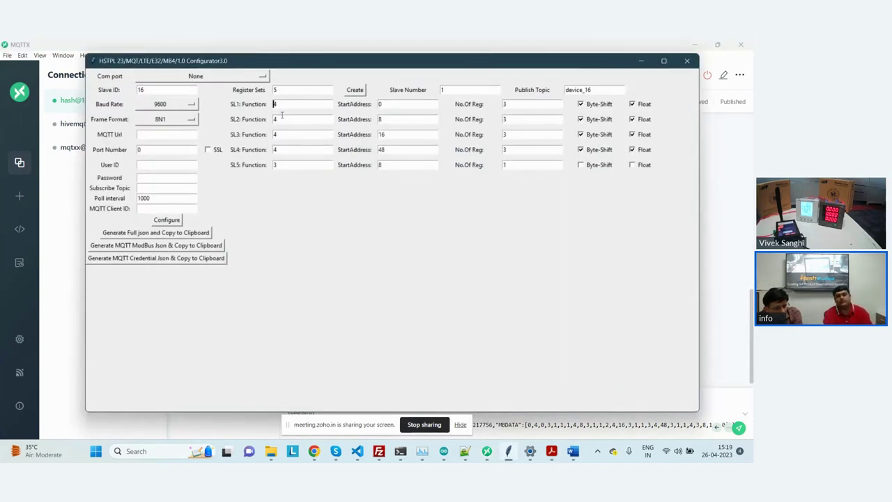
{"action": "double_click", "coordinate": [510, 103]}
{"action": "double_click", "coordinate": [512, 119]}
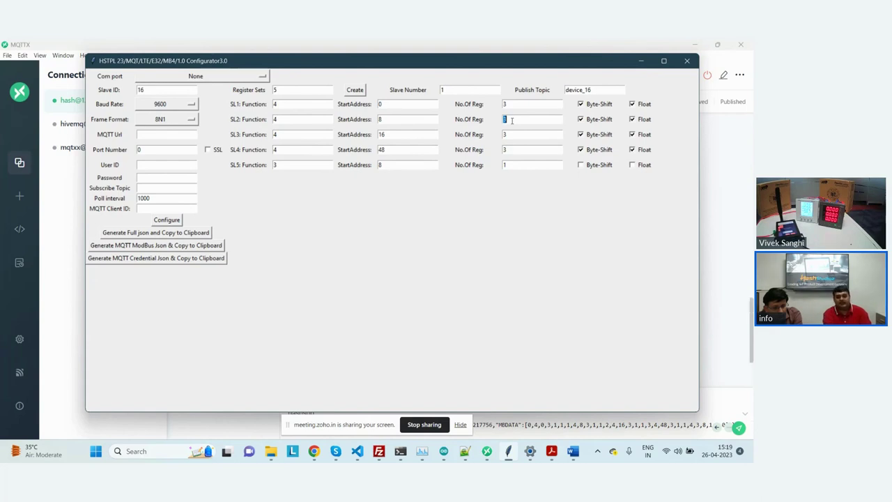
{"action": "double_click", "coordinate": [511, 132]}
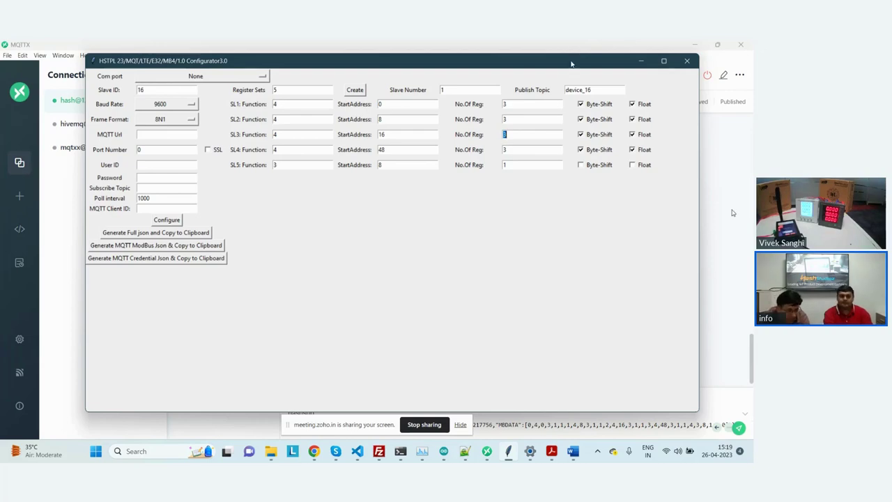
{"action": "left_click_drag", "start_coordinate": [570, 64], "coordinate": [604, 213]}
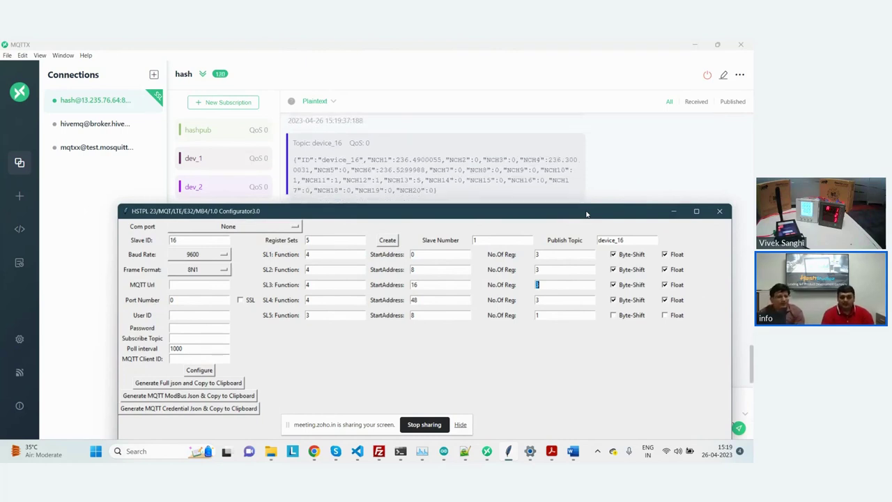
{"action": "left_click", "coordinate": [619, 144]}
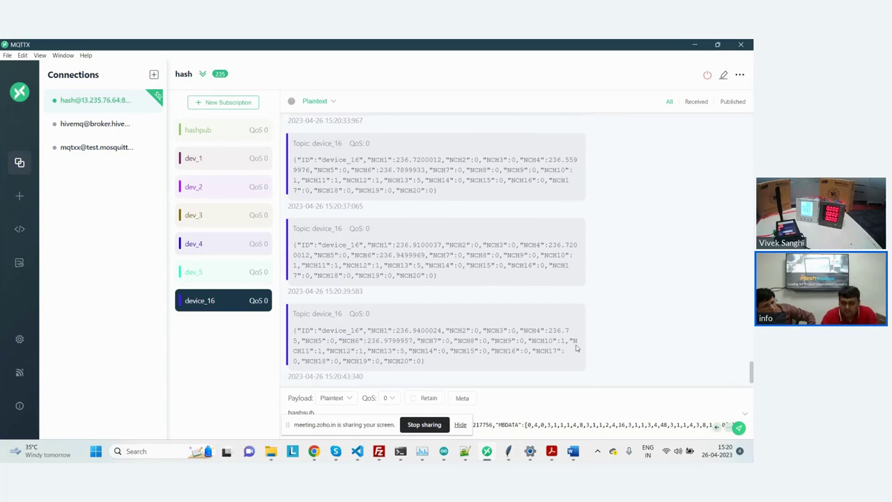
Bring the HSTPL Configurator back, maximize it, and review SL1's register count, the slave number and the slave ID.
{"action": "left_click", "coordinate": [508, 453]}
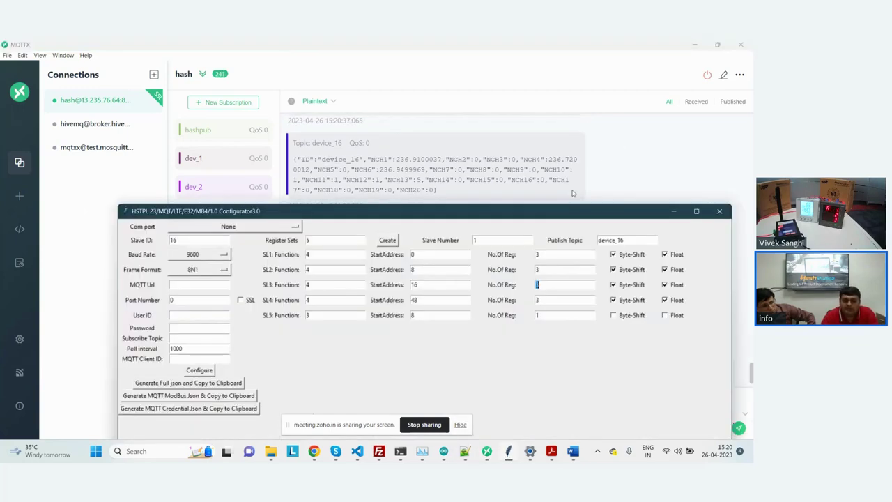
{"action": "left_click_drag", "start_coordinate": [553, 211], "coordinate": [554, 119]}
{"action": "double_click", "coordinate": [554, 120]}
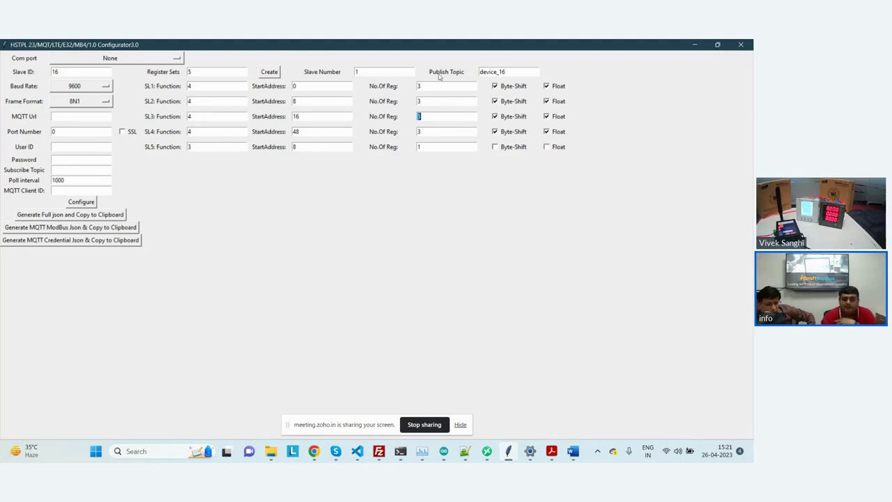
{"action": "double_click", "coordinate": [427, 86]}
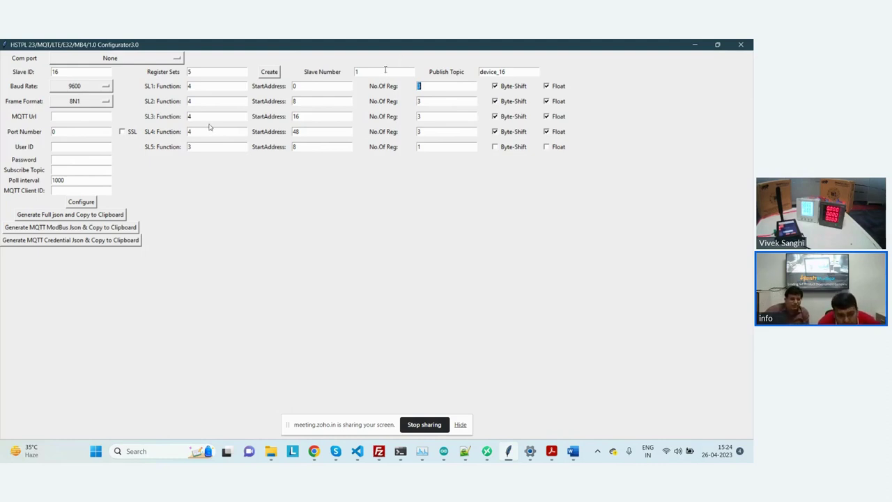
{"action": "key", "text": "Tab"}
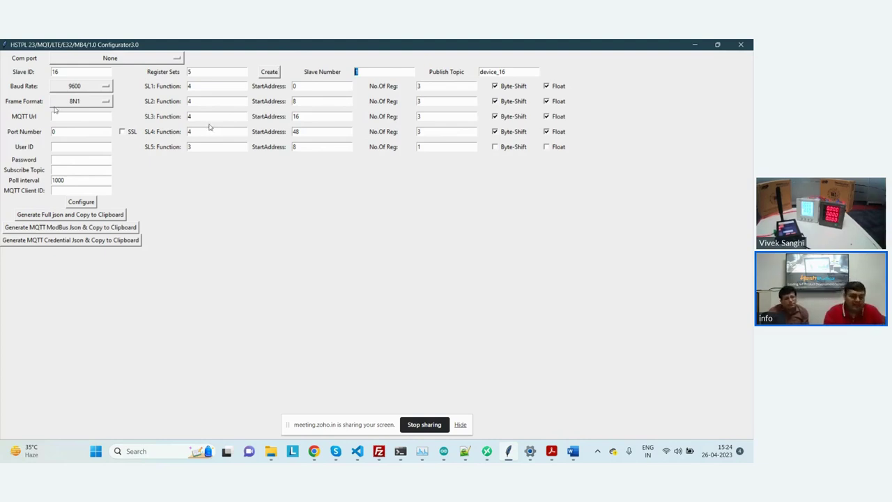
{"action": "key", "text": "Tab"}
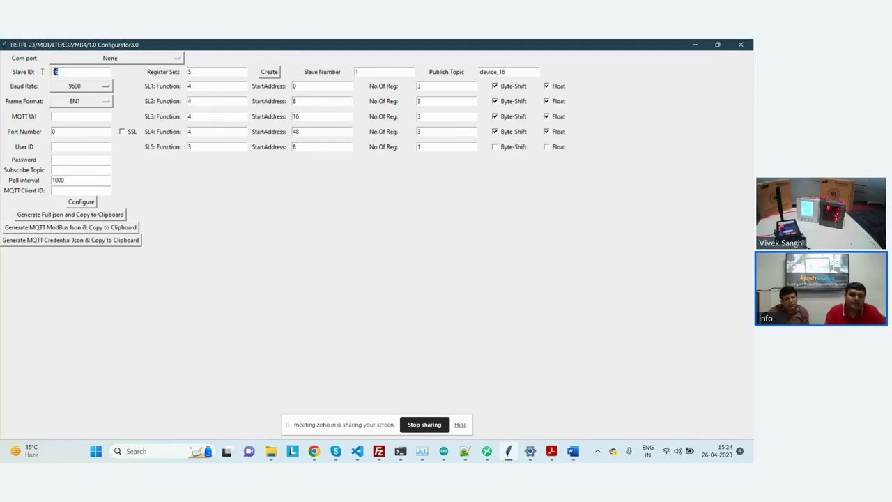
Set the MQTT URL to mqtt.hashstudioz.com with port 8883 and SSL enabled, and enter hashsub as the subscribe topic.
{"action": "left_click", "coordinate": [73, 118]}
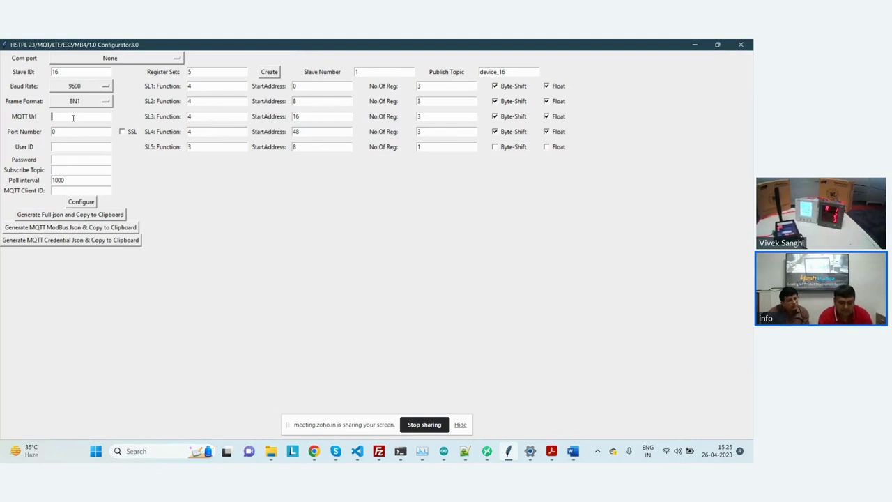
{"action": "type", "text": "mqtt"}
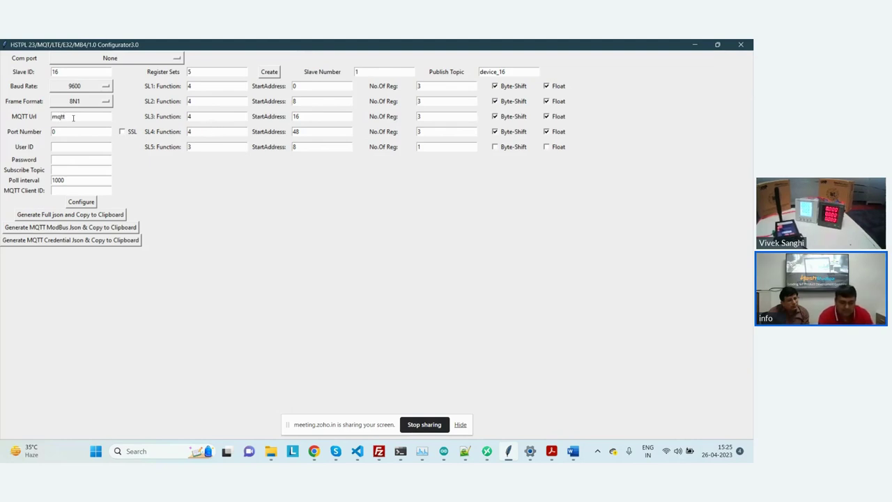
{"action": "type", "text": ".hashstudioz.com"}
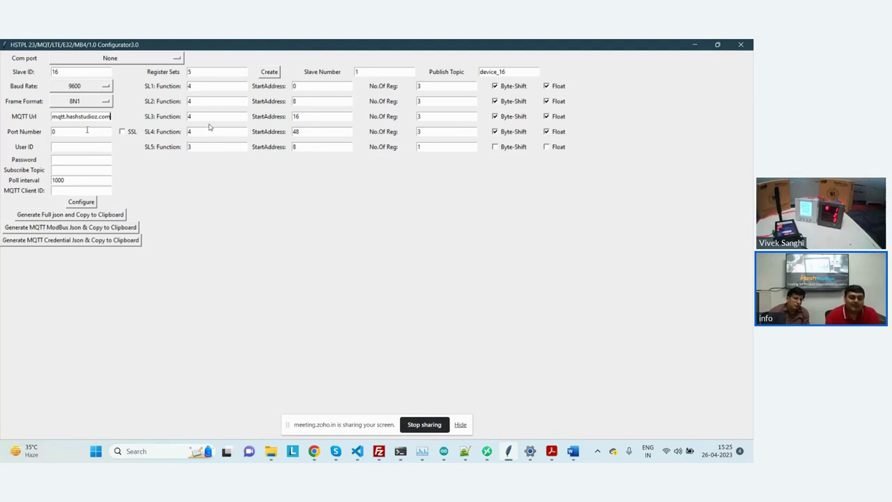
{"action": "left_click", "coordinate": [87, 131]}
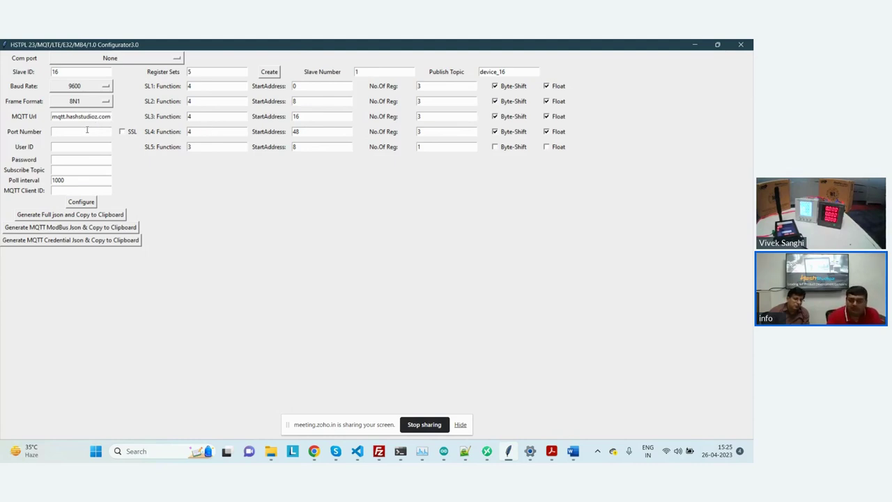
{"action": "type", "text": "8883"}
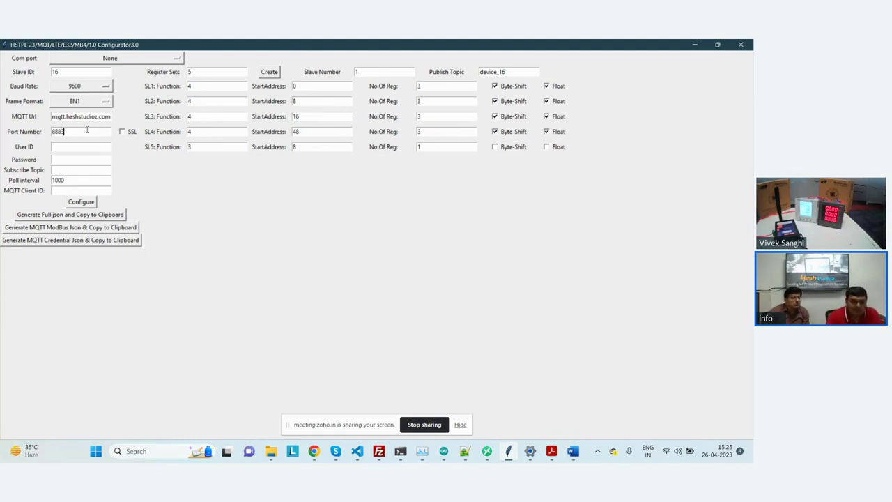
{"action": "left_click", "coordinate": [122, 132]}
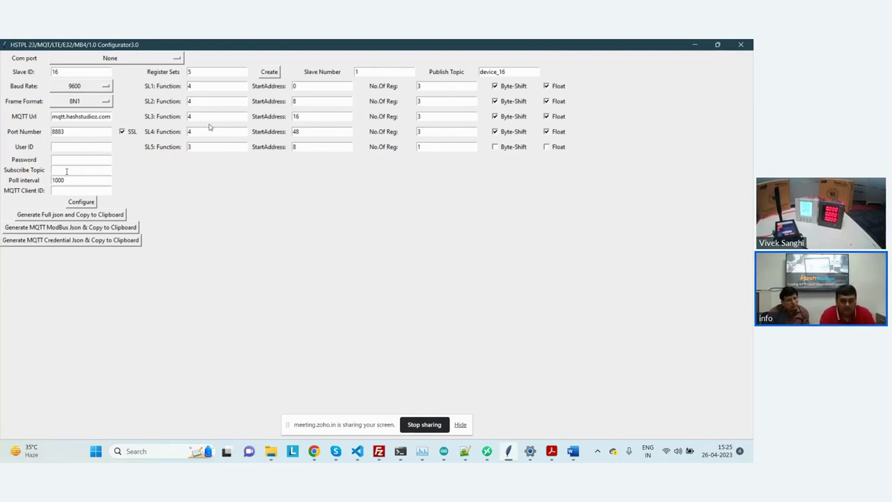
{"action": "type", "text": "hash"}
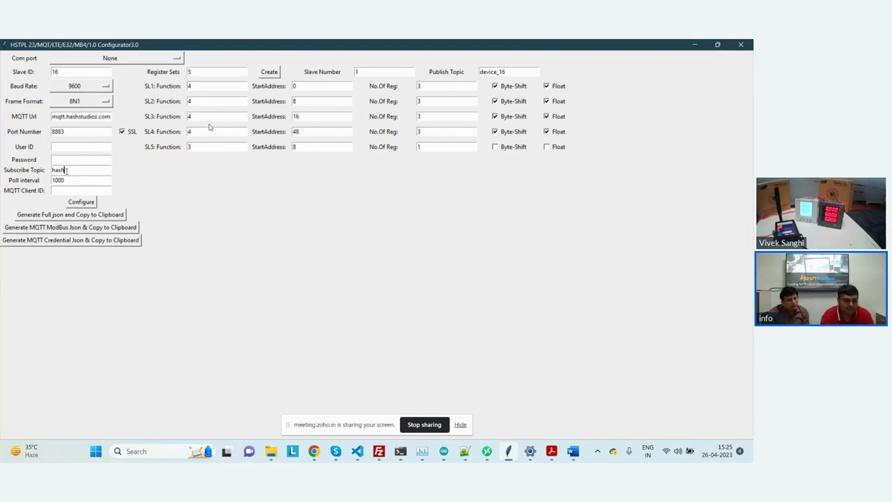
{"action": "type", "text": "sub"}
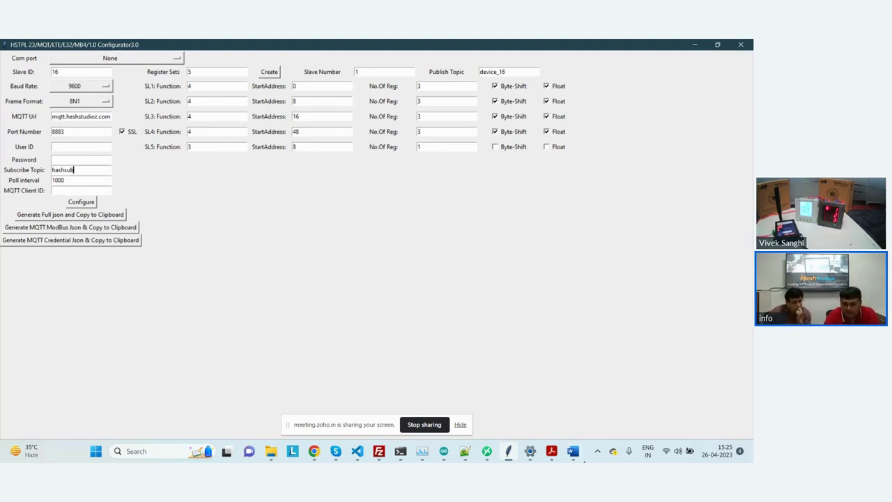
Switch to MQTTX and examine the latest device_16 message payloads.
{"action": "left_click", "coordinate": [491, 452]}
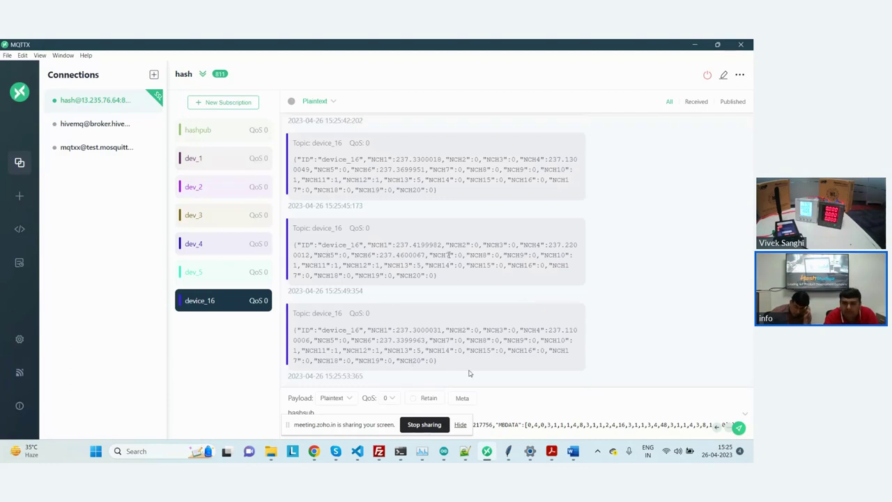
{"action": "left_click_drag", "start_coordinate": [446, 363], "coordinate": [270, 323]}
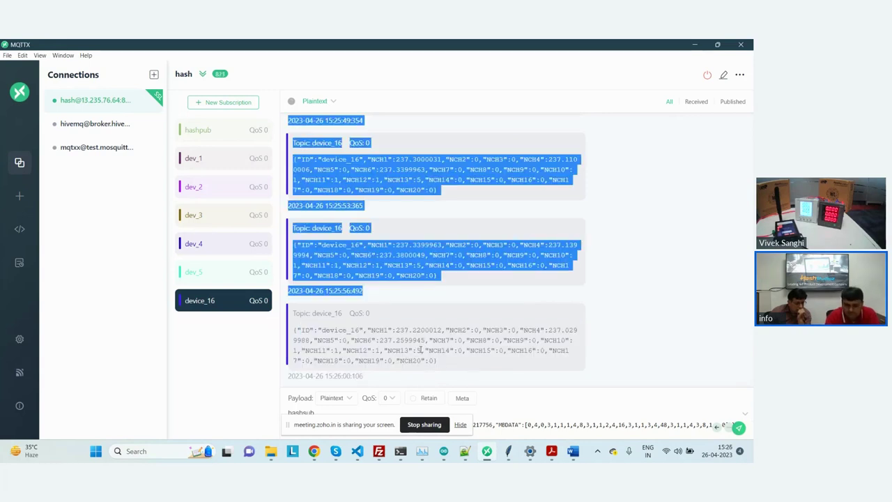
{"action": "left_click", "coordinate": [270, 323]}
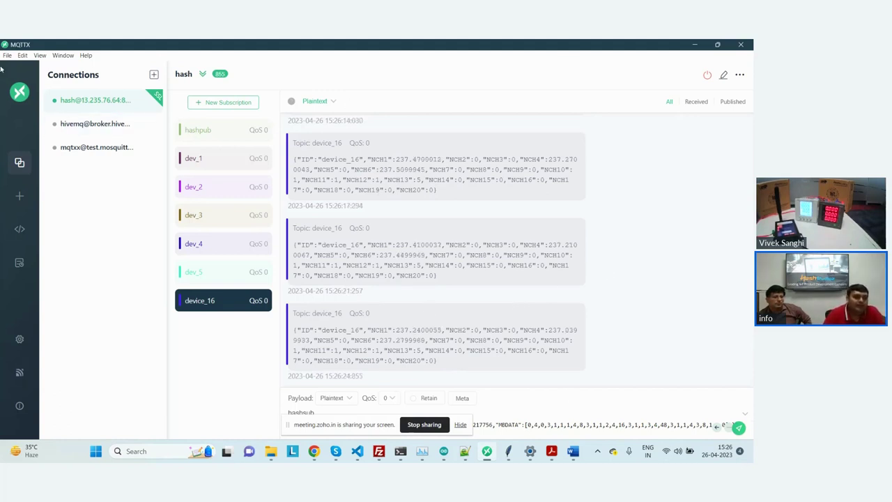
In the HSTPL Configurator, set register set SL5 to function 4 with start address 56.
{"action": "key", "text": "alt+Tab"}
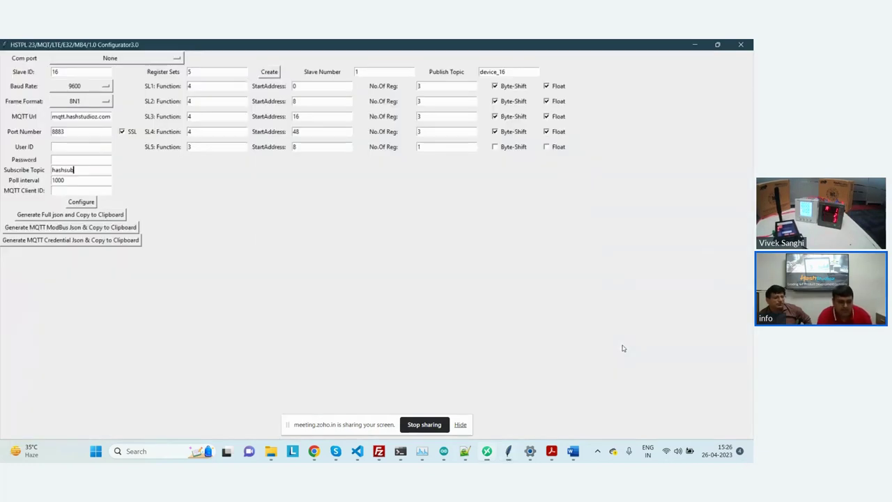
{"action": "left_click", "coordinate": [229, 148]}
{"action": "type", "text": "4"}
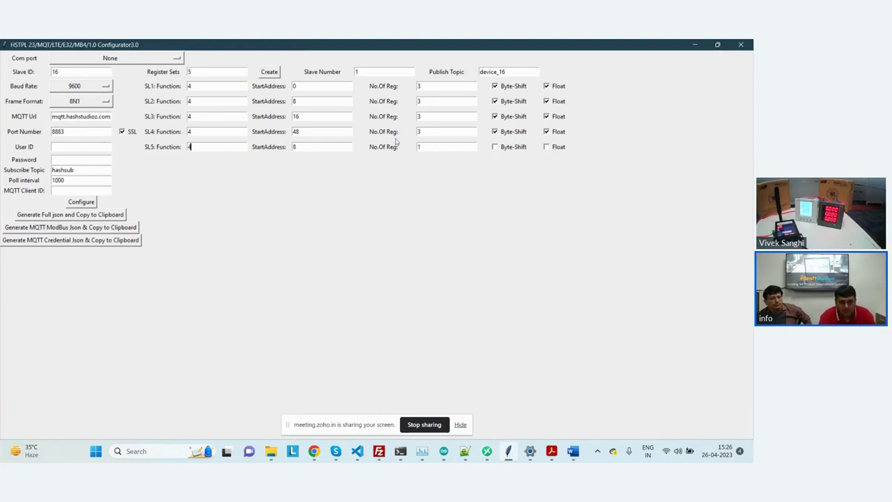
{"action": "left_click", "coordinate": [312, 148]}
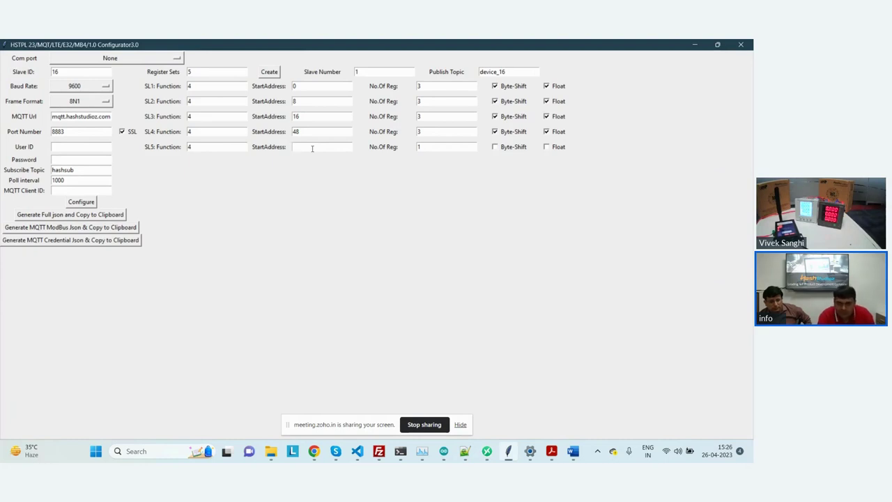
{"action": "type", "text": "8"}
{"action": "key", "text": "BackSpace"}
{"action": "type", "text": "56"}
Switch to MQTTX and view the messages of the dev_1 subscription, followed by those of device_16.
{"action": "key", "text": "alt+Tab"}
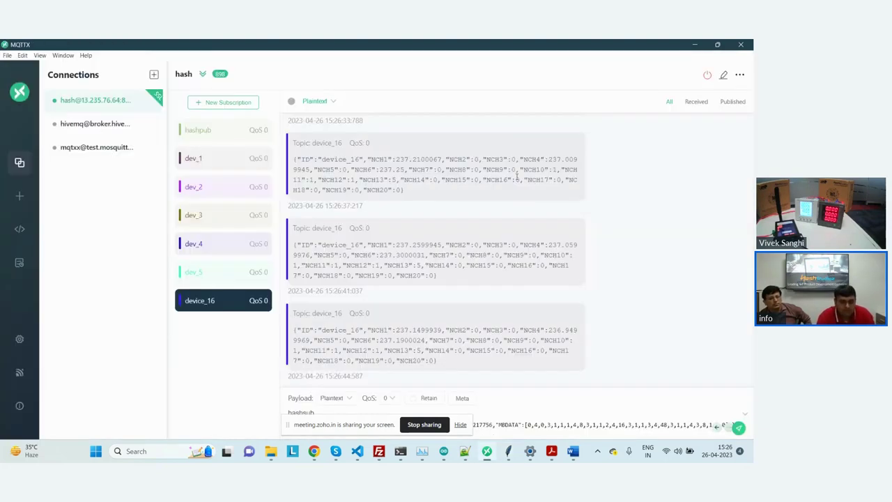
{"action": "left_click", "coordinate": [228, 166]}
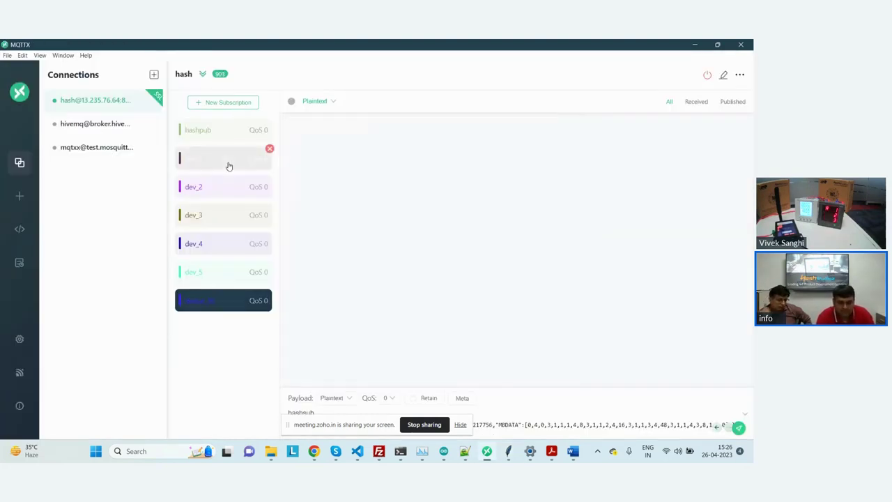
{"action": "left_click", "coordinate": [231, 301]}
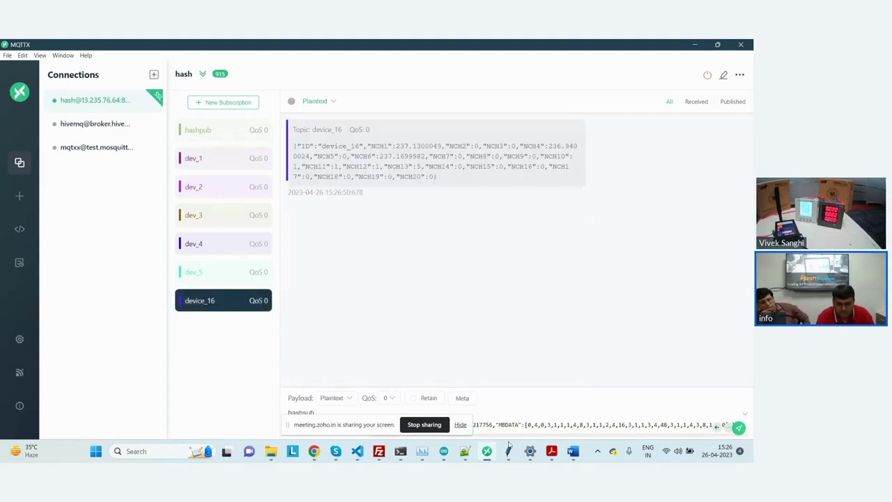
Switch to Notepad++, undo the latest changes to the MODBUS JSON in new 28, and minimize the window.
{"action": "left_click", "coordinate": [464, 451]}
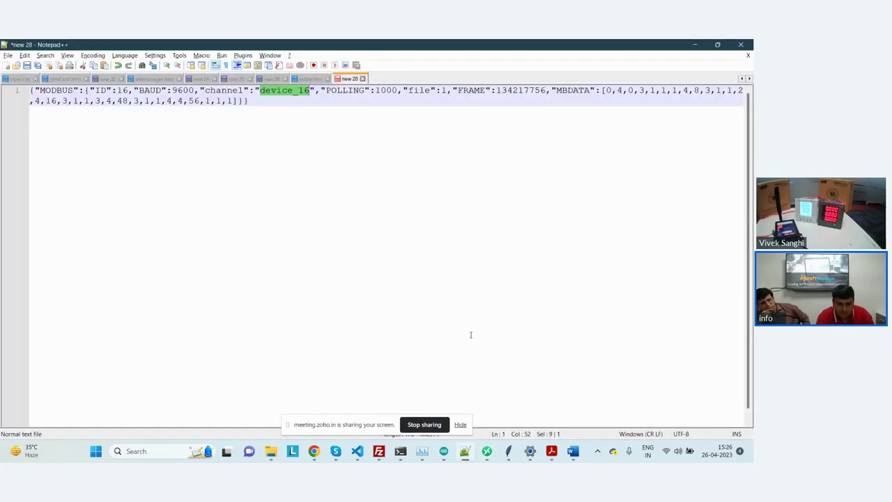
{"action": "left_click", "coordinate": [471, 335]}
{"action": "key", "text": "ctrl+z"}
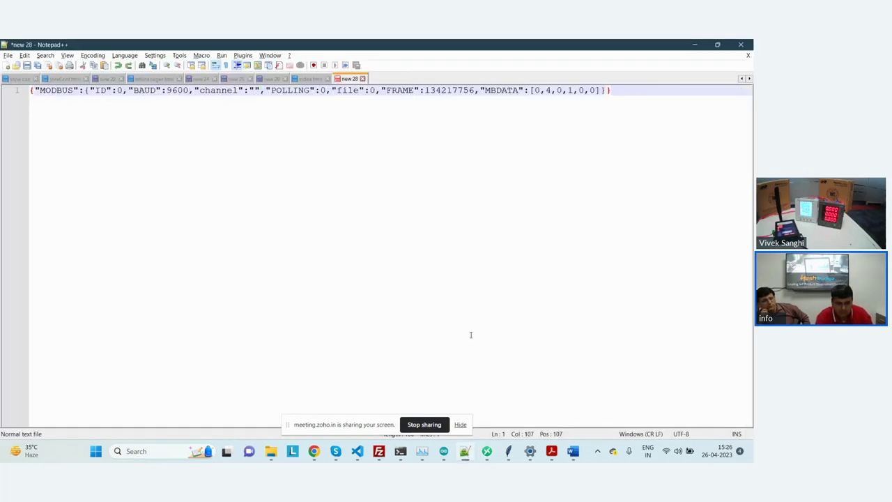
{"action": "key", "text": "ctrl+z"}
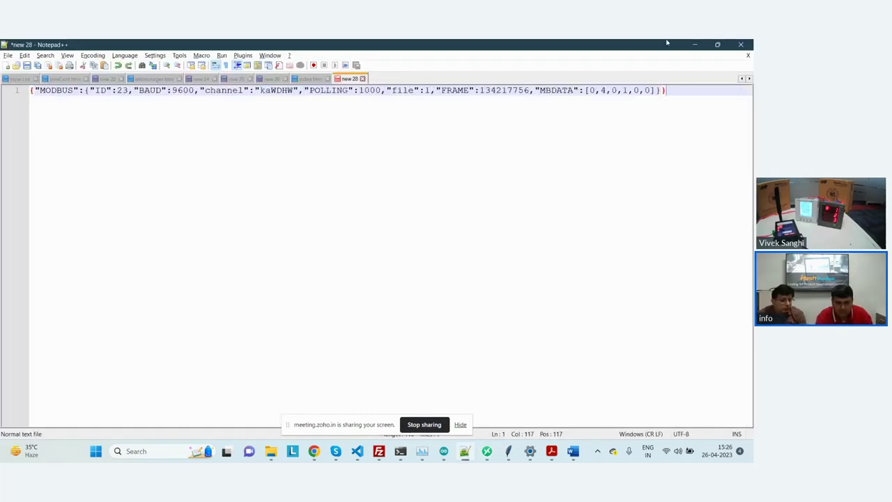
{"action": "left_click", "coordinate": [695, 44]}
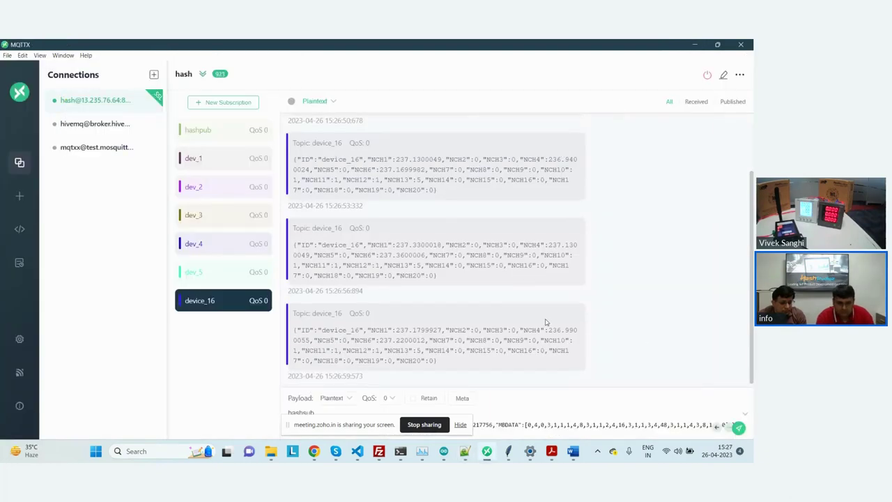
Switch to the HSTPL Configurator and set the MQTT Client ID to hashclient.
{"action": "key", "text": "alt+Tab"}
{"action": "key", "text": "Tab"}
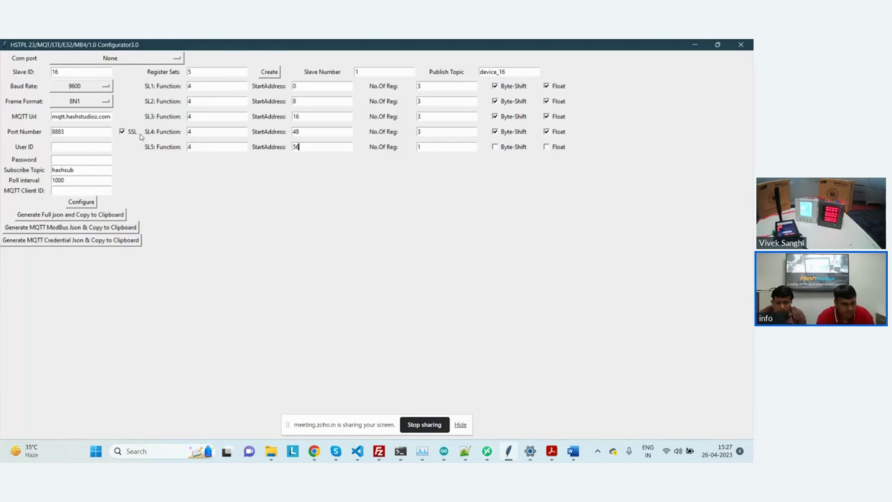
{"action": "left_click", "coordinate": [69, 189]}
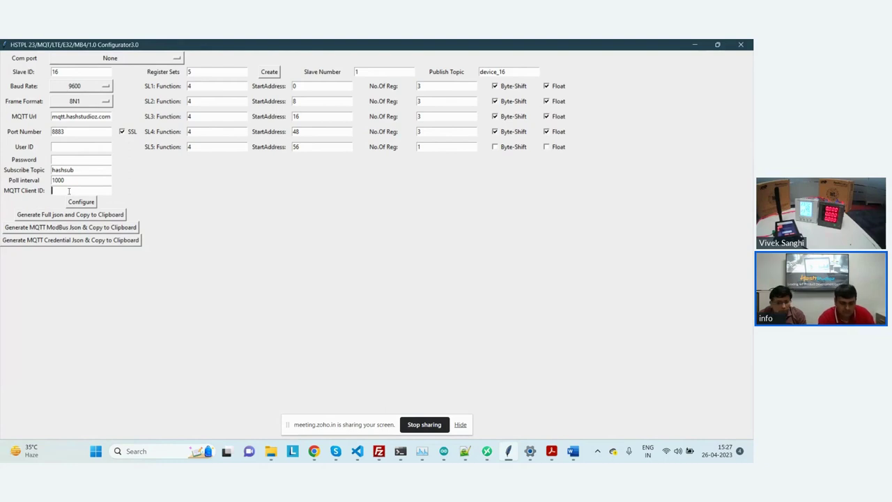
{"action": "type", "text": "hashclient"}
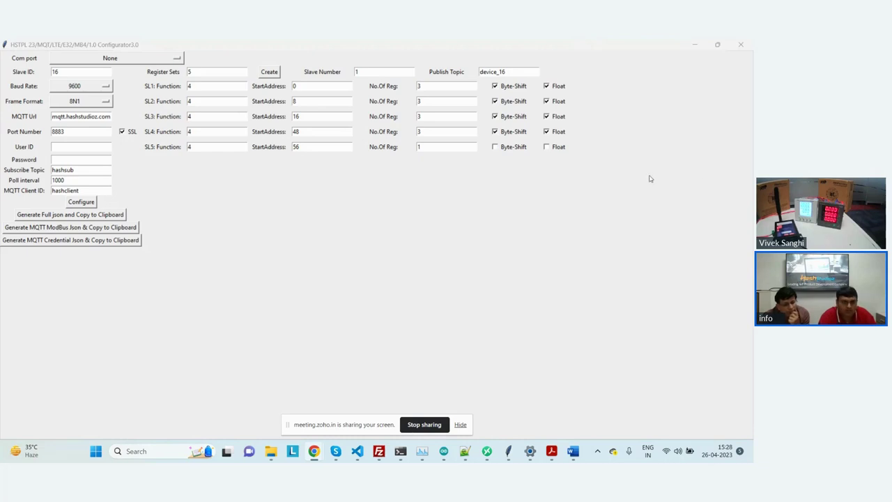
Highlight the start address of register set SL5 to check it.
{"action": "left_click", "coordinate": [333, 148]}
{"action": "double_click", "coordinate": [334, 149]}
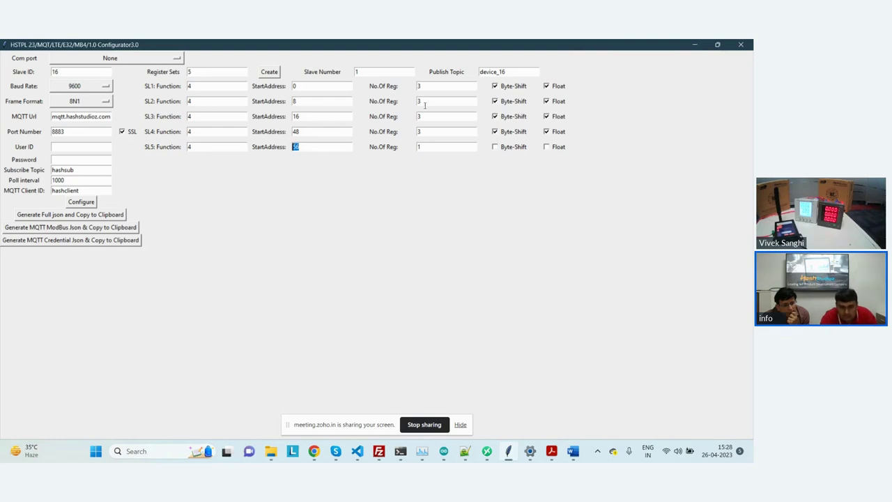
{"action": "left_click", "coordinate": [315, 149]}
{"action": "double_click", "coordinate": [294, 149]}
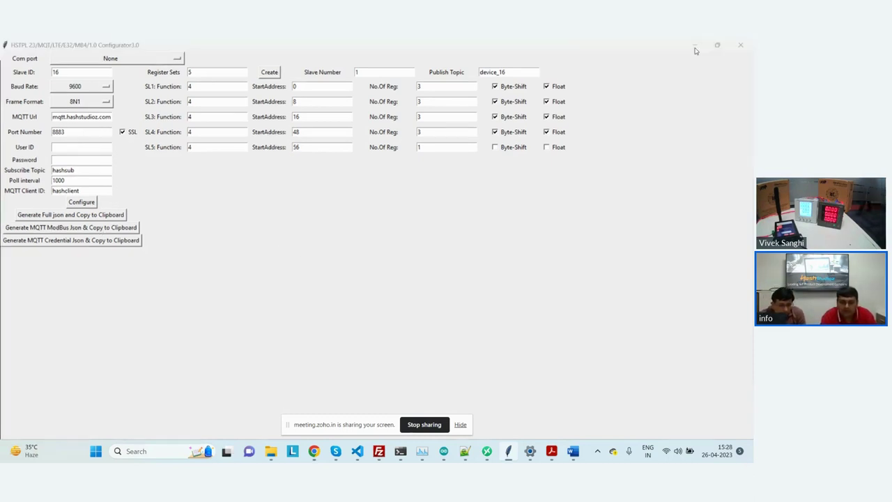
Minimize the configurator, enlarge MQTTX's payload editor, and replace the hashsub payload with the copied Modbus JSON for start address 56.
{"action": "left_click", "coordinate": [695, 46]}
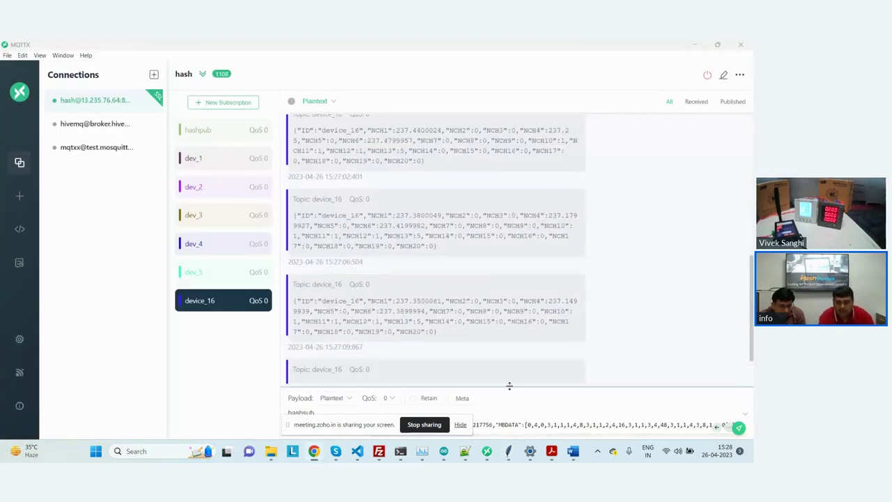
{"action": "left_click", "coordinate": [460, 424]}
{"action": "left_click_drag", "start_coordinate": [498, 386], "coordinate": [512, 278]}
{"action": "key", "text": "ctrl+a"}
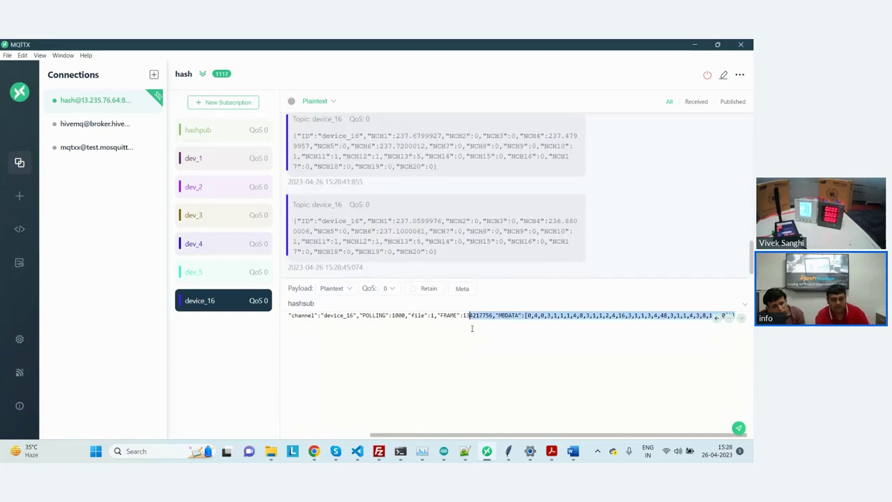
{"action": "key", "text": "ctrl+v"}
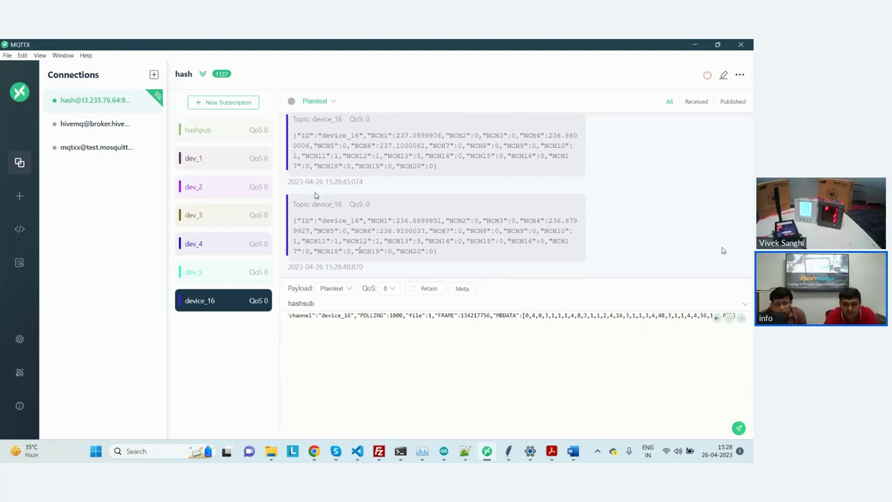
{"action": "left_click_drag", "start_coordinate": [317, 220], "coordinate": [422, 267]}
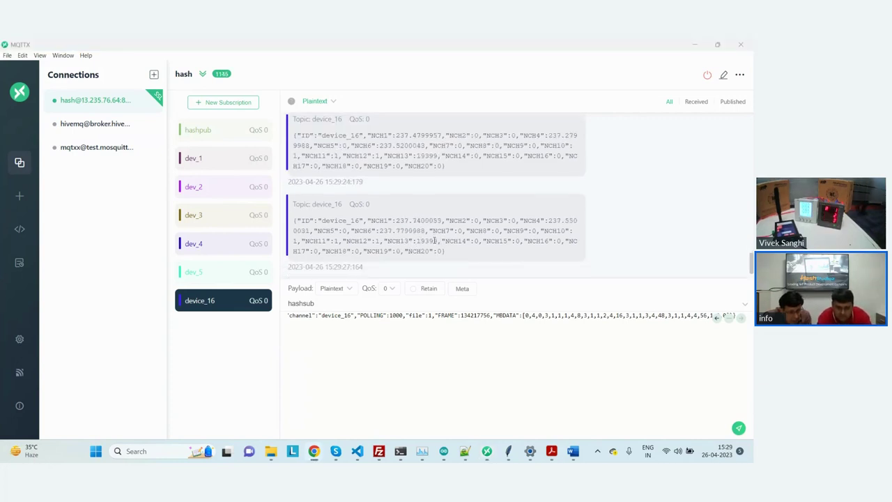
In the HSTPL Configurator, enable Byte-Shift and Float for SL5 and copy the generated MQTT Modbus JSON to the clipboard.
{"action": "key", "text": "alt+Tab"}
{"action": "key", "text": "Tab"}
{"action": "key", "text": "Tab"}
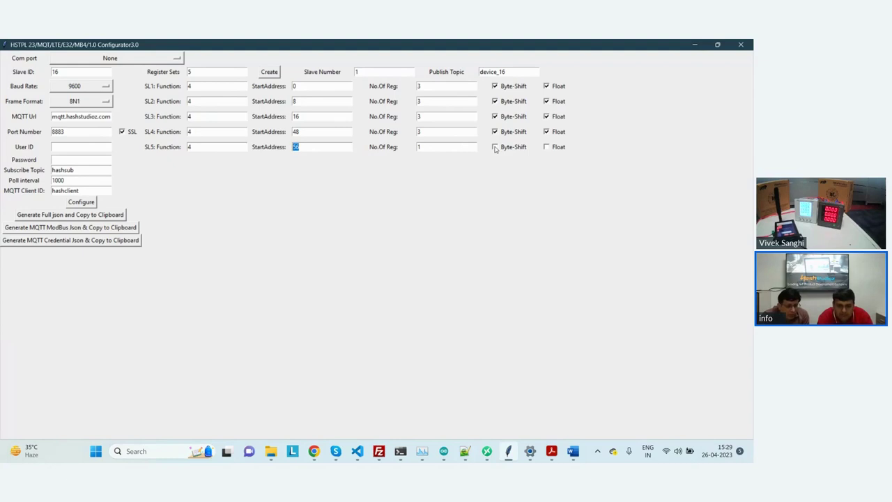
{"action": "left_click", "coordinate": [495, 147]}
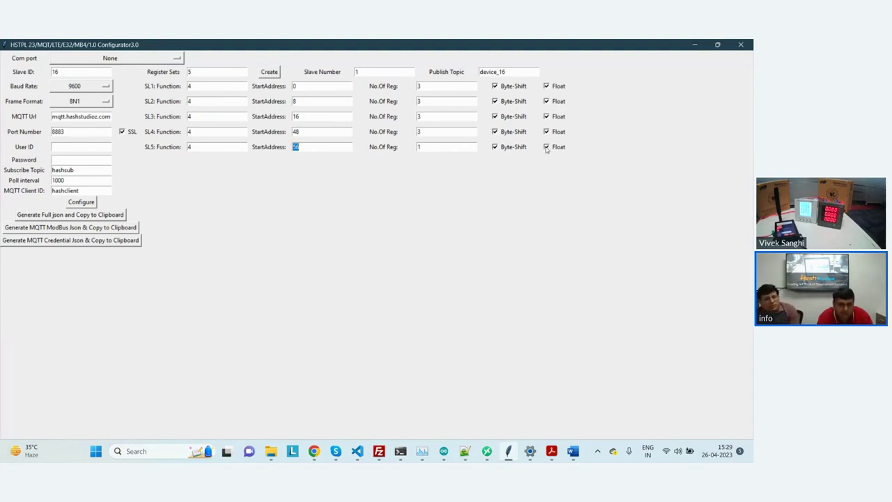
{"action": "left_click", "coordinate": [70, 228]}
Switch to MQTTX and replace the hashsub payload with the newly copied Modbus JSON.
{"action": "key", "text": "alt+Tab"}
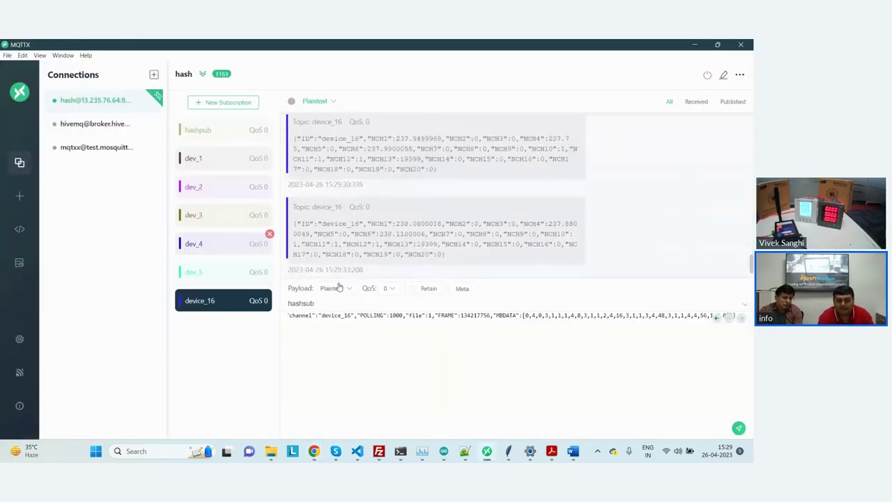
{"action": "left_click", "coordinate": [388, 363]}
{"action": "key", "text": "ctrl+a"}
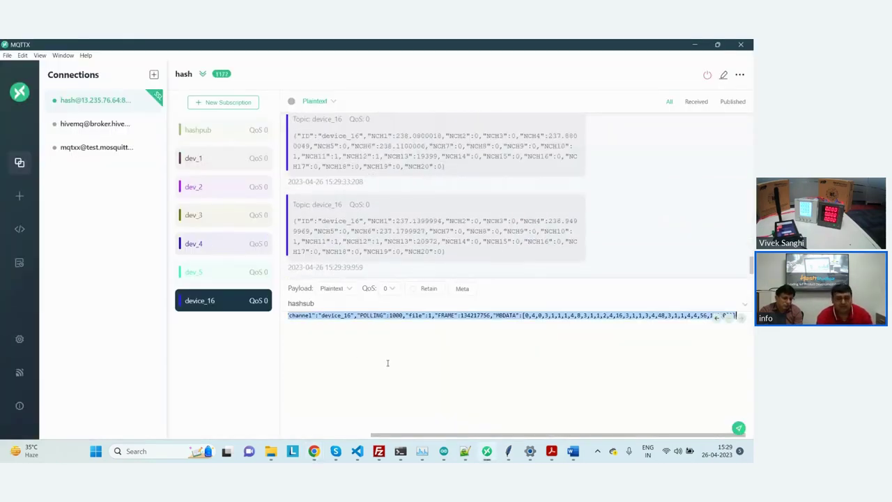
{"action": "key", "text": "ctrl+v"}
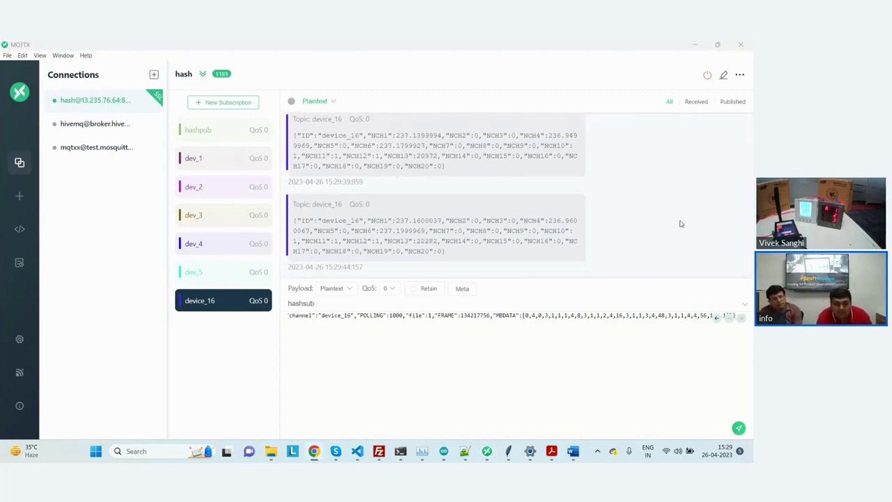
Switch to the HSTPL Configurator to review the SL5 Byte-Shift and Float options, and return to the payload editor in MQTTX.
{"action": "key", "text": "alt+Tab"}
{"action": "key", "text": "Tab"}
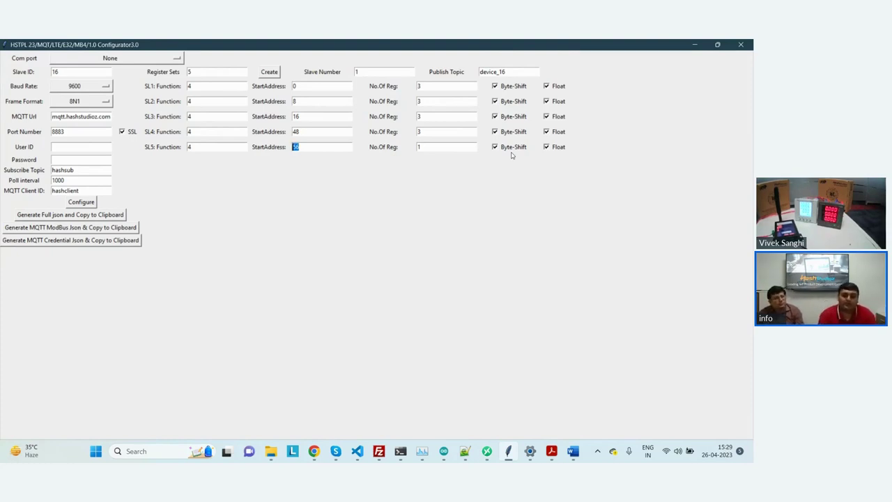
{"action": "key", "text": "alt+Tab"}
{"action": "key", "text": "Tab"}
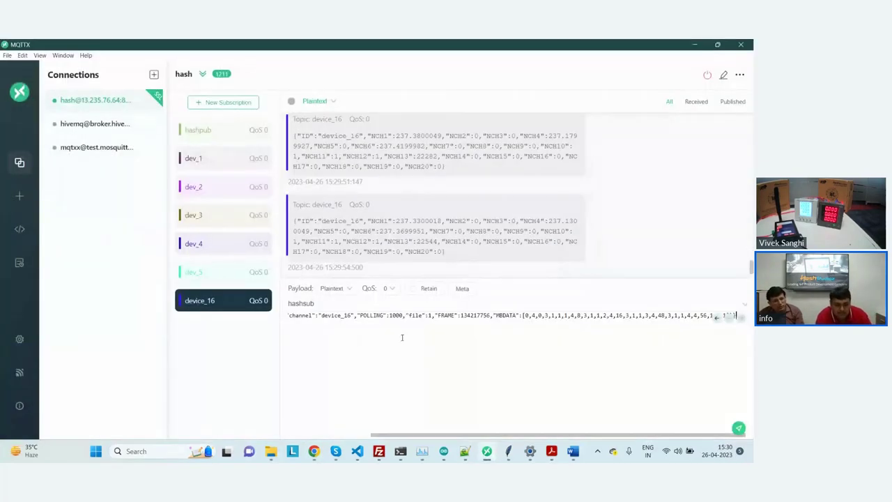
{"action": "left_click", "coordinate": [402, 337]}
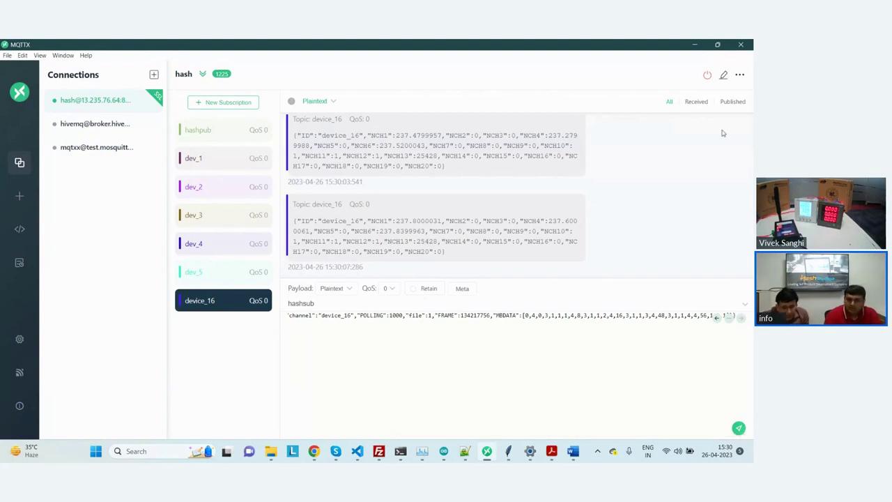
Examine the NCH13 value in the latest device_16 message and compare it with the earlier messages.
{"action": "left_click_drag", "start_coordinate": [505, 255], "coordinate": [290, 202]}
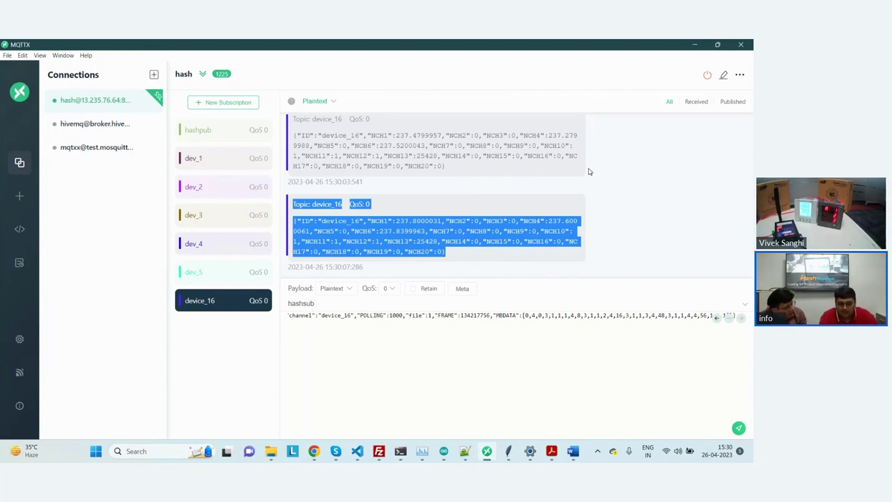
{"action": "double_click", "coordinate": [428, 241]}
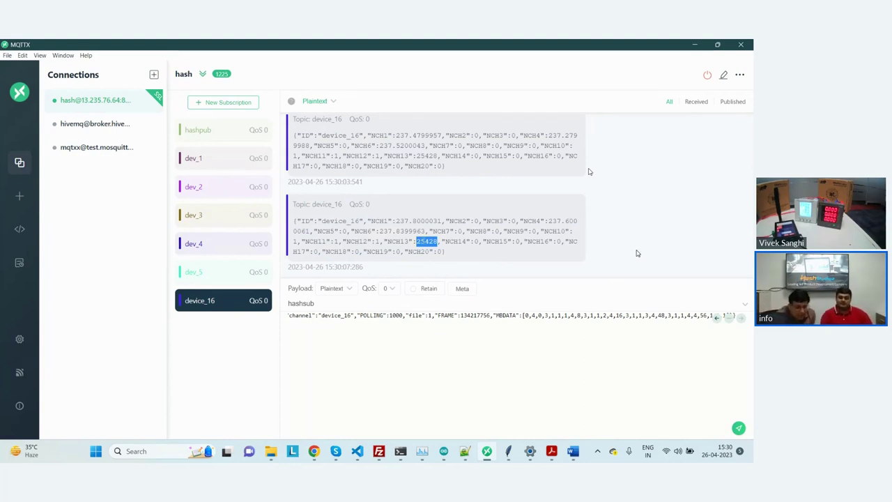
{"action": "scroll", "coordinate": [626, 221], "scroll_direction": "up", "scroll_amount": 5}
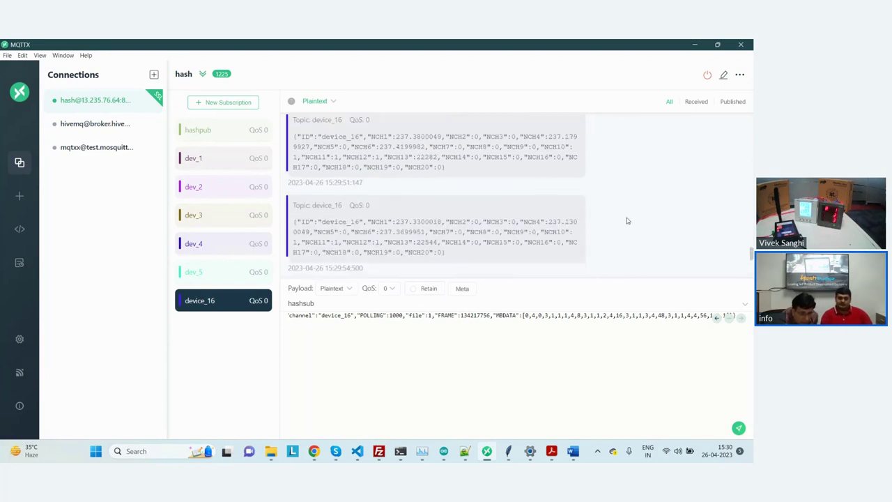
{"action": "scroll", "coordinate": [627, 220], "scroll_direction": "up", "scroll_amount": 4}
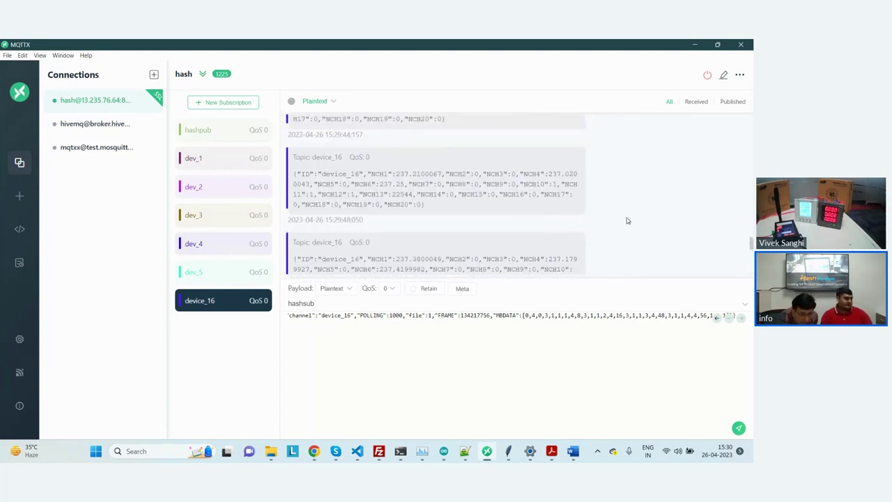
{"action": "scroll", "coordinate": [461, 199], "scroll_direction": "up", "scroll_amount": 5}
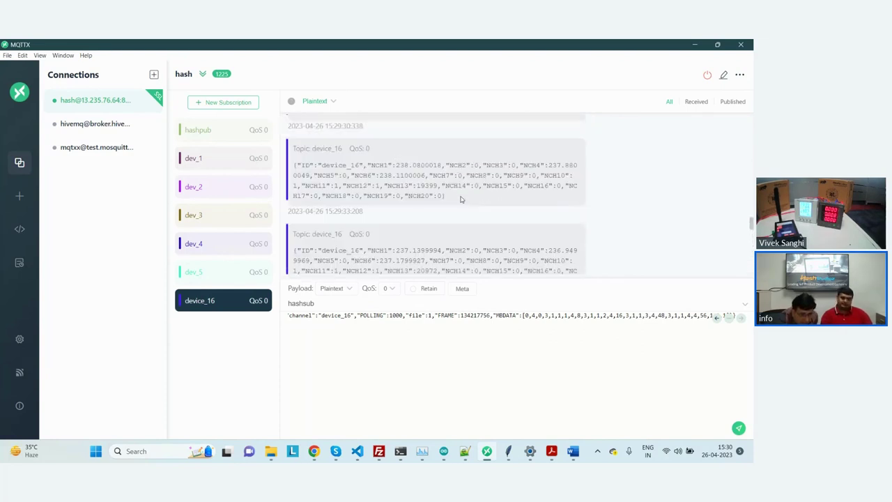
{"action": "scroll", "coordinate": [461, 199], "scroll_direction": "up", "scroll_amount": 12}
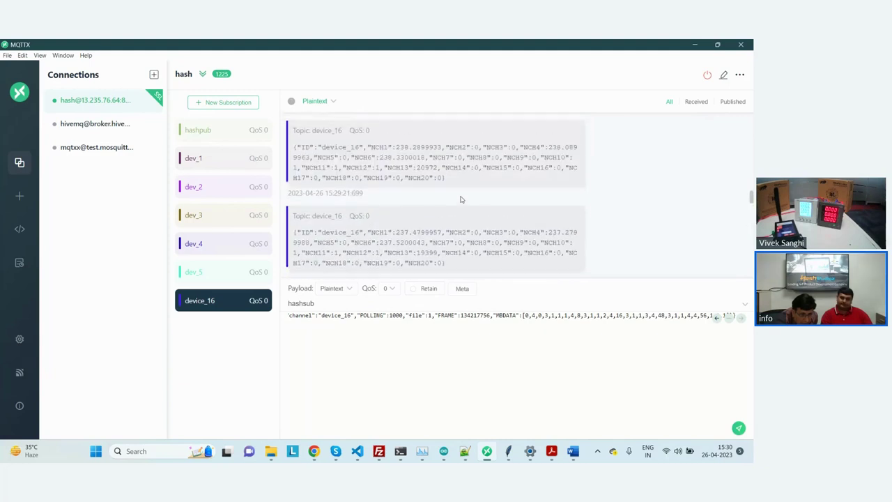
{"action": "scroll", "coordinate": [461, 199], "scroll_direction": "up", "scroll_amount": 1}
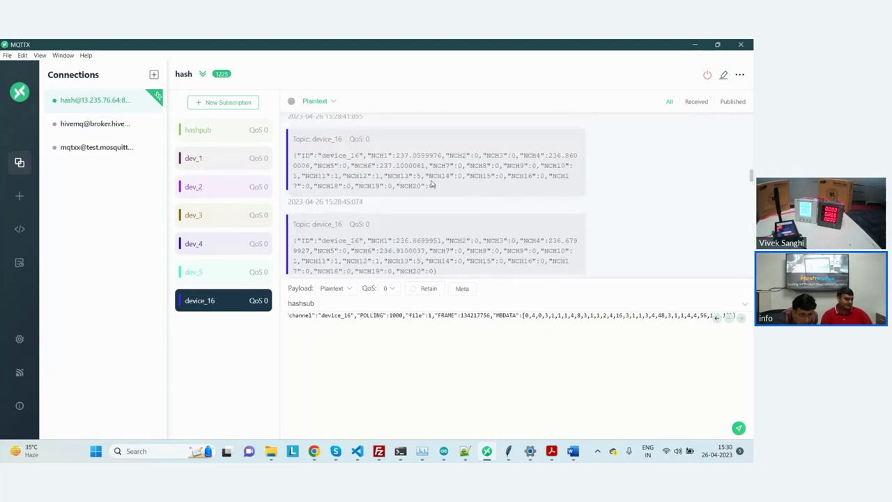
{"action": "scroll", "coordinate": [430, 175], "scroll_direction": "up", "scroll_amount": 10}
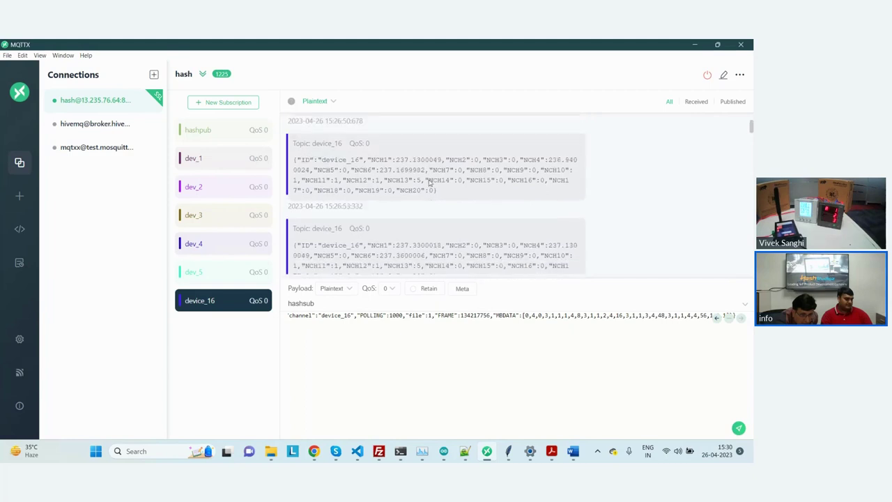
{"action": "scroll", "coordinate": [430, 179], "scroll_direction": "down", "scroll_amount": 15}
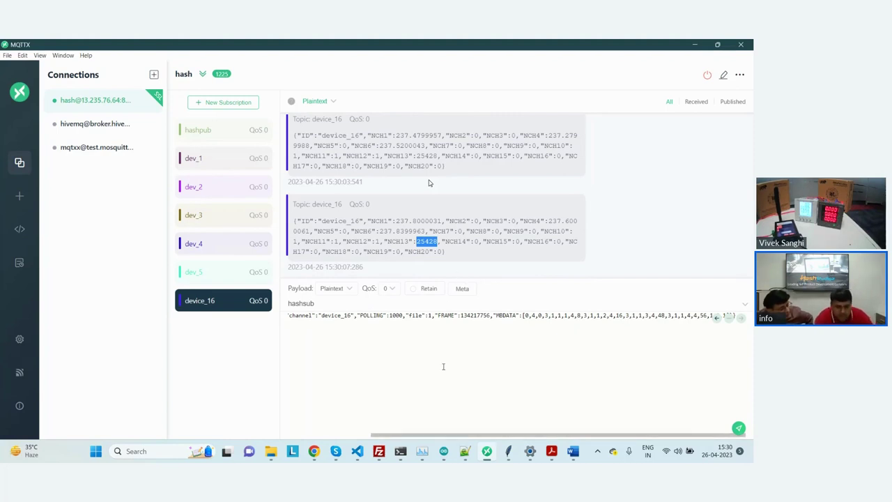
Switch to Notepad++ to view the MODBUS JSON in new 28, and return to MQTTX.
{"action": "key", "text": "alt+Tab"}
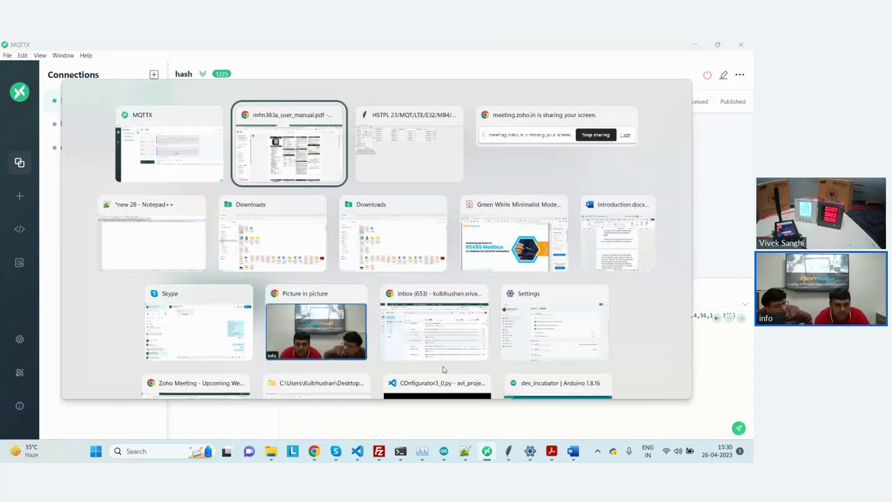
{"action": "key", "text": "alt+Tab"}
{"action": "key", "text": "alt+Tab"}
{"action": "key", "text": "alt+Tab"}
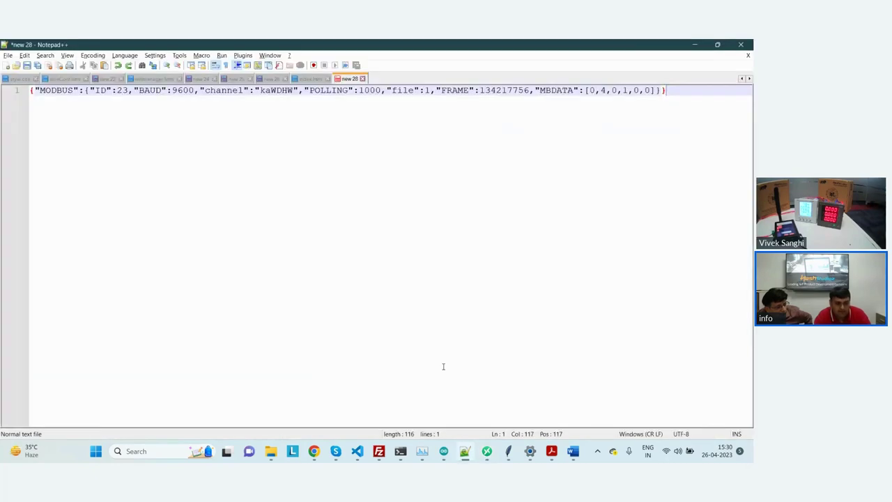
{"action": "key", "text": "alt+Tab"}
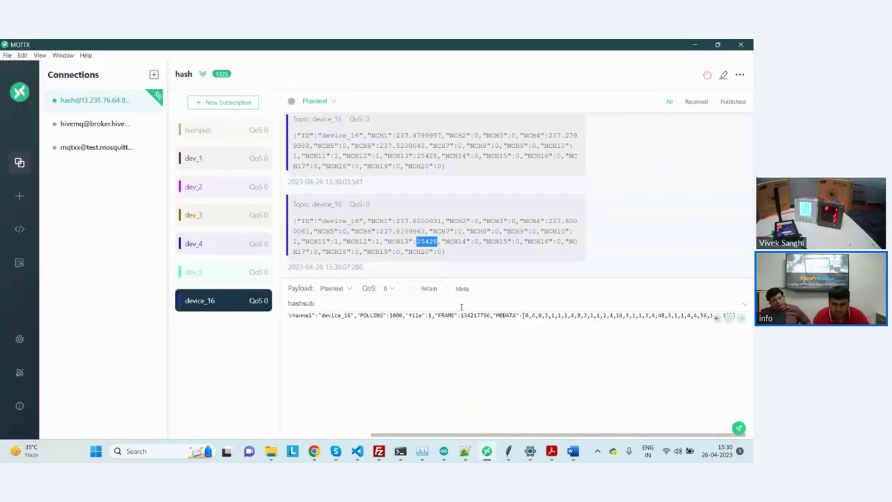
Examine the newest device_16 message and its NCH13 reading.
{"action": "left_click", "coordinate": [586, 238]}
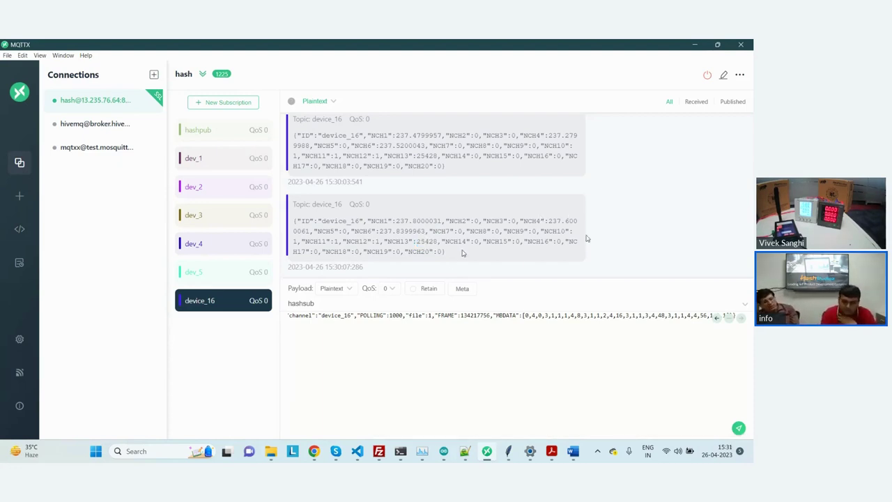
{"action": "left_click_drag", "start_coordinate": [463, 252], "coordinate": [295, 204]}
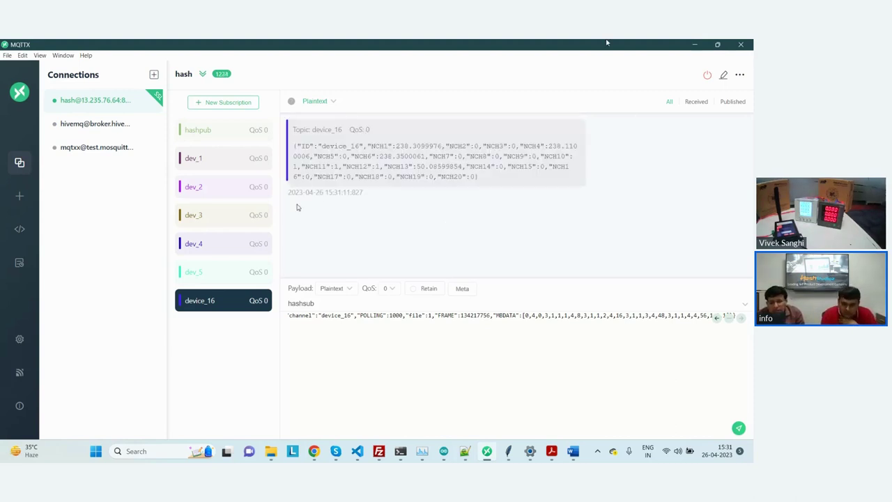
{"action": "mouse_move", "coordinate": [417, 166]}
{"action": "left_mouse_down"}
{"action": "mouse_move", "coordinate": [454, 156]}
{"action": "mouse_move", "coordinate": [406, 156]}
{"action": "left_mouse_up"}
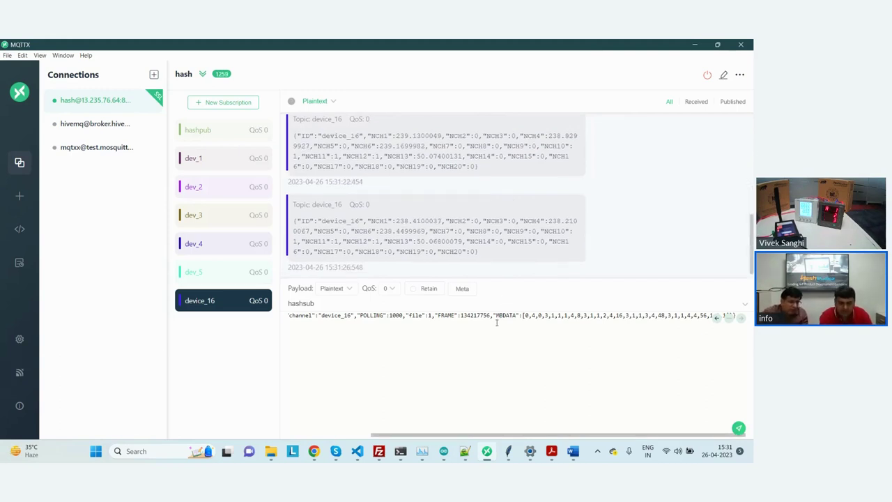
Enlarge the MQTTX interface and expand the message area by shrinking the payload editor.
{"action": "key", "text": "ctrl+equal"}
{"action": "key", "text": "ctrl+equal"}
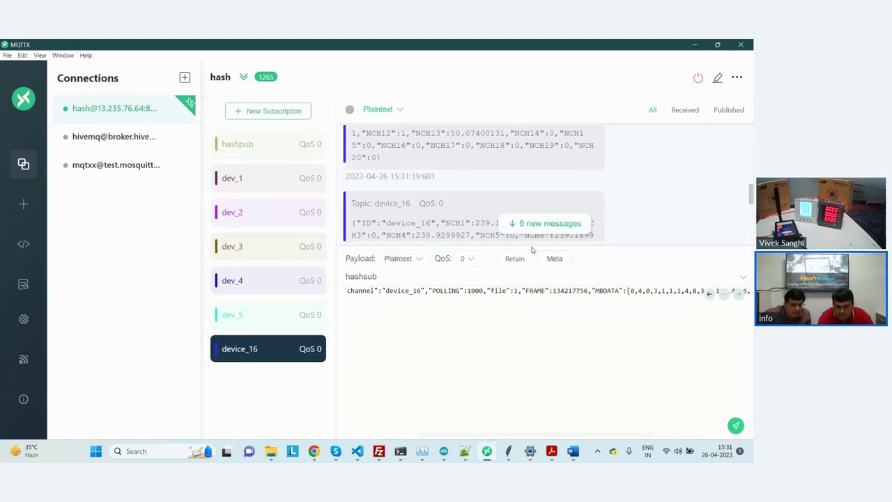
{"action": "left_click_drag", "start_coordinate": [533, 248], "coordinate": [524, 337]}
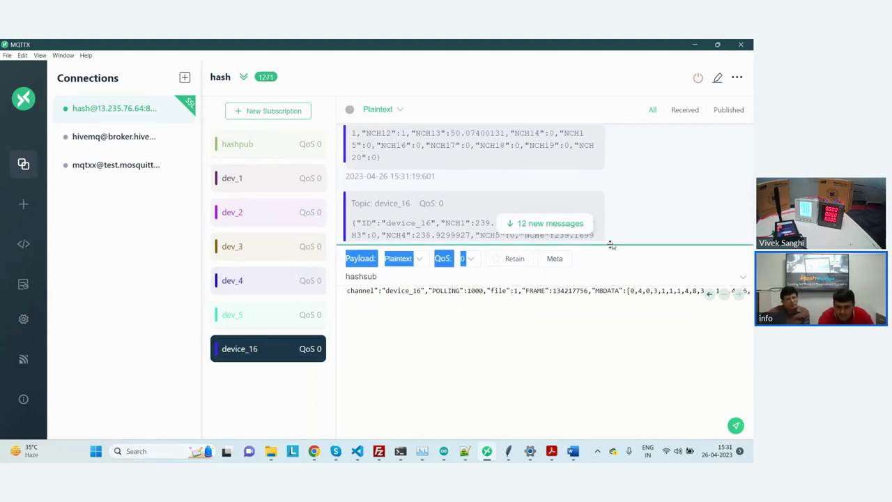
{"action": "left_click_drag", "start_coordinate": [611, 244], "coordinate": [614, 275]}
{"action": "left_click", "coordinate": [615, 275]}
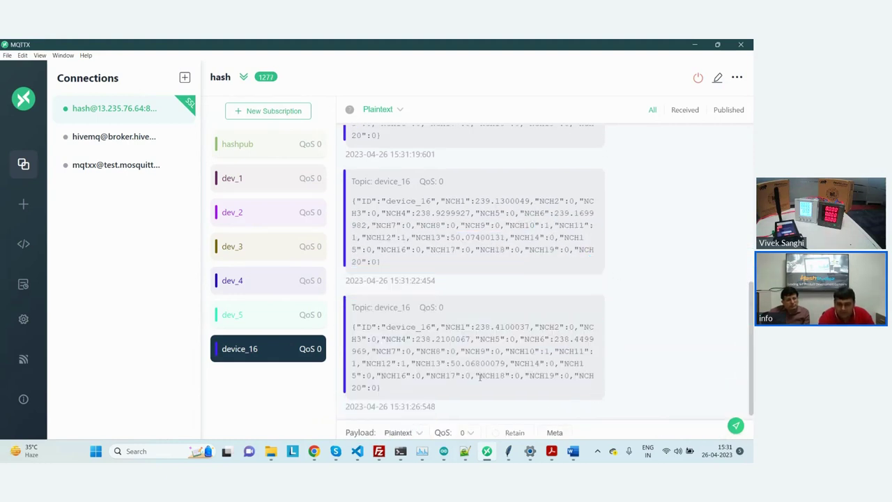
Highlight the NCH13 reading in the newest device_16 message to examine it.
{"action": "double_click", "coordinate": [456, 363]}
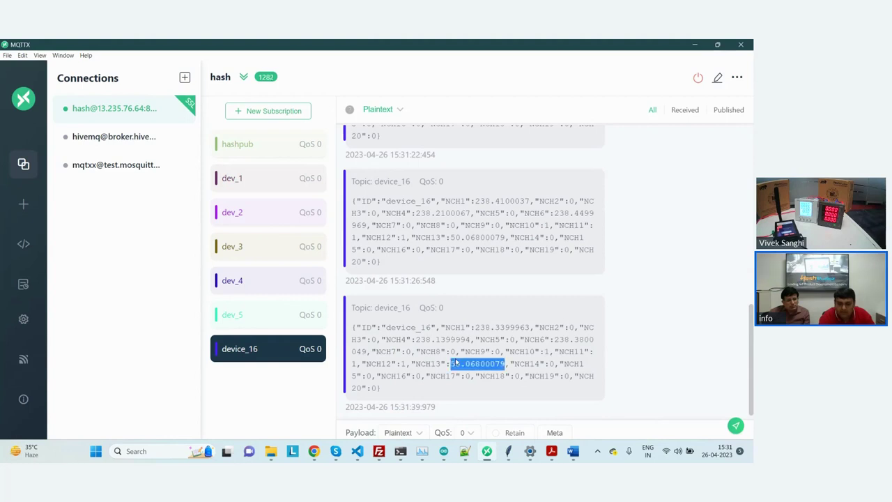
{"action": "triple_click", "coordinate": [456, 363]}
{"action": "left_click", "coordinate": [456, 363]}
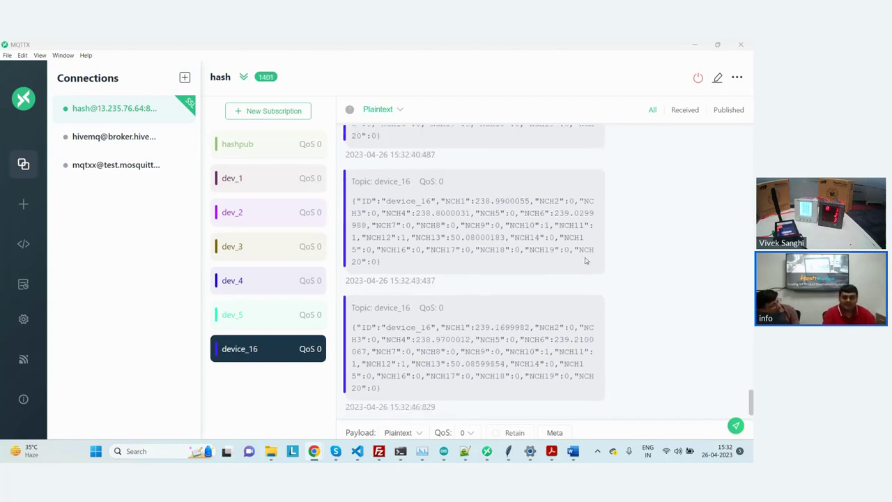
Check the messages received under the dev_1, dev_2 and dev_3 subscriptions one after another.
{"action": "left_click", "coordinate": [254, 183]}
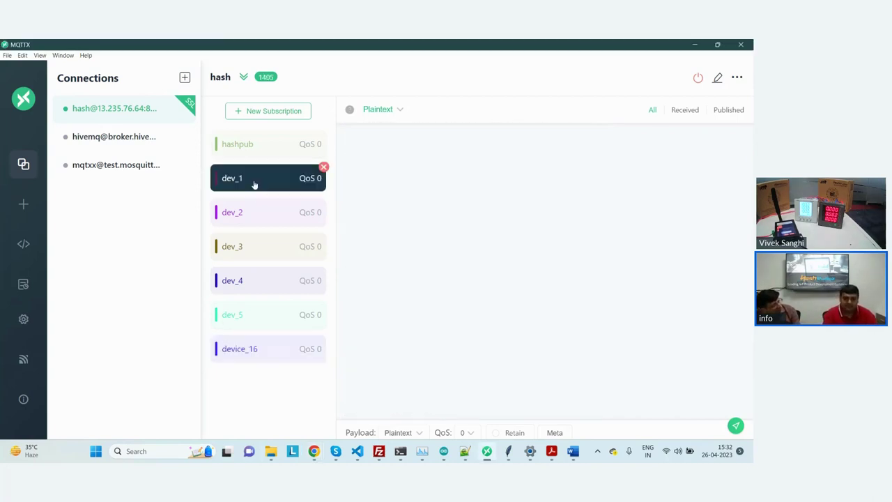
{"action": "left_click", "coordinate": [254, 212]}
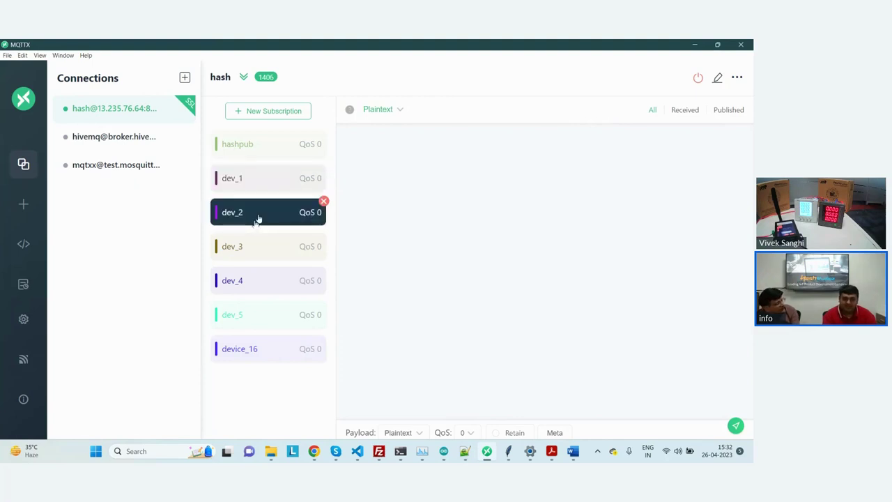
{"action": "left_click", "coordinate": [263, 247]}
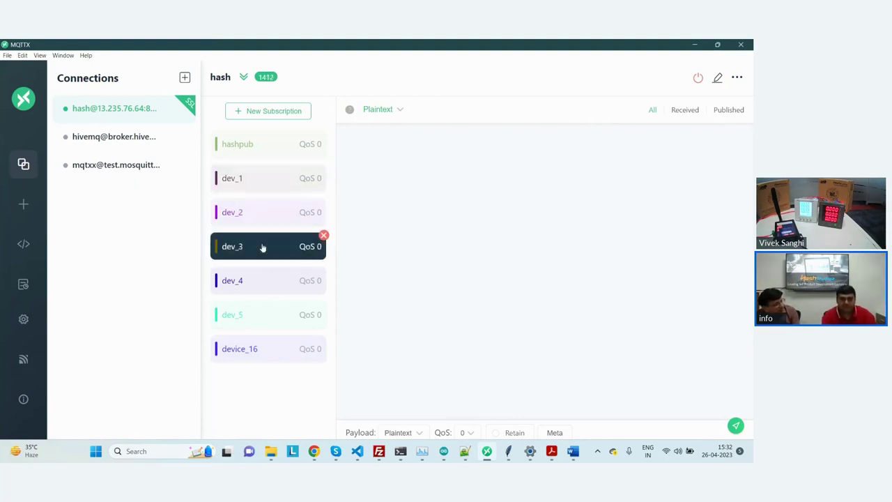
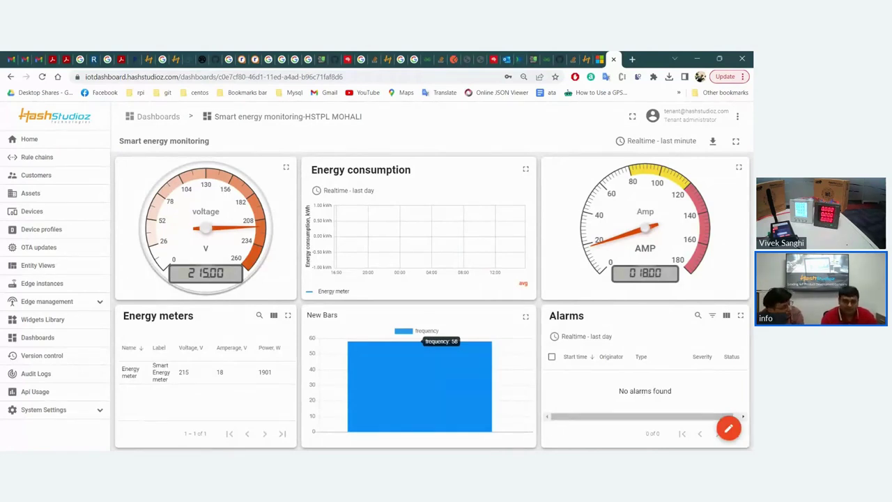
Return from the Smart energy monitoring dashboard to the dashboards list and open the RSN-Spring-MFG dashboard.
{"action": "left_click", "coordinate": [10, 77]}
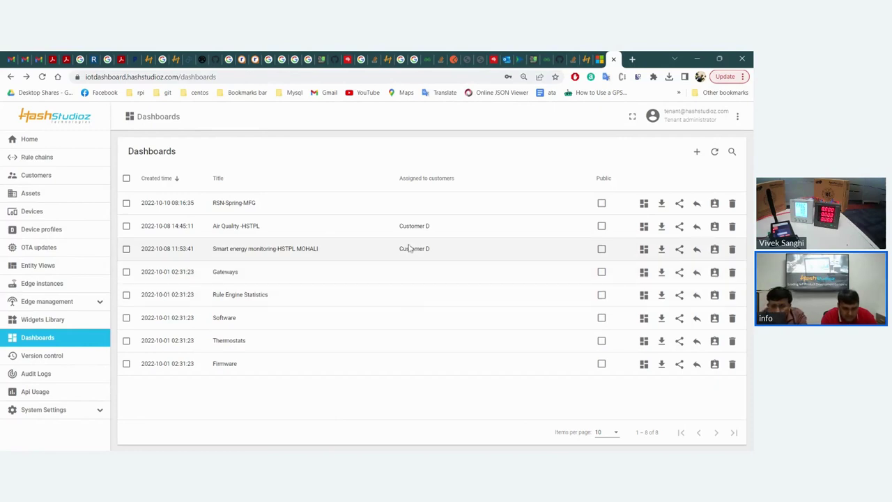
{"action": "left_click", "coordinate": [644, 204]}
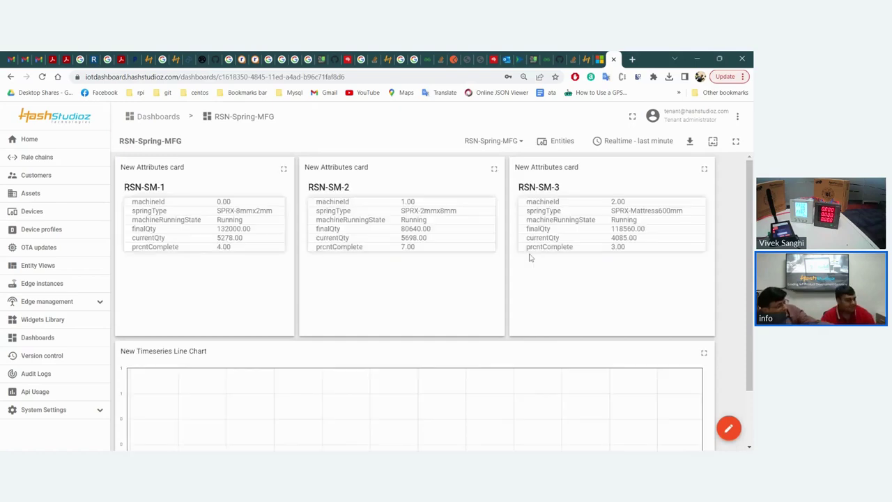